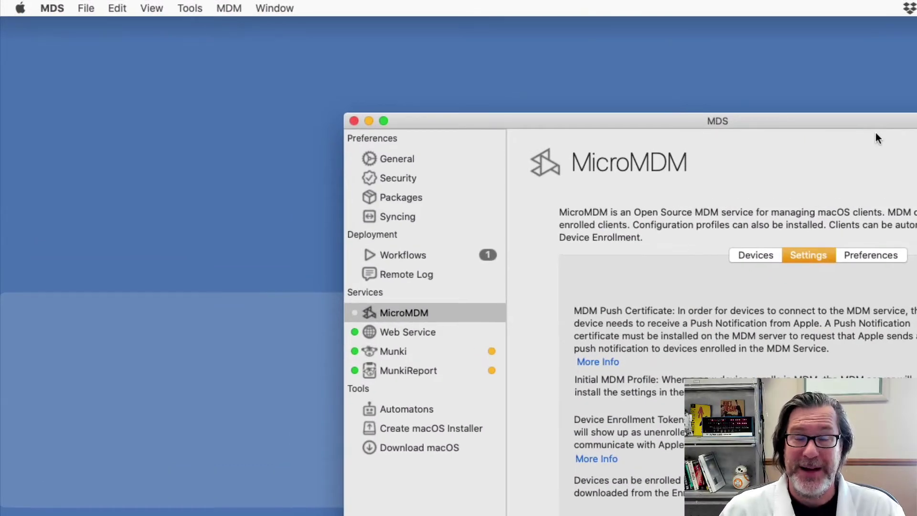
Switch the MicroMDM service on in MDS and acknowledge the No Push Certificate Found alert
left_click(216, 7)
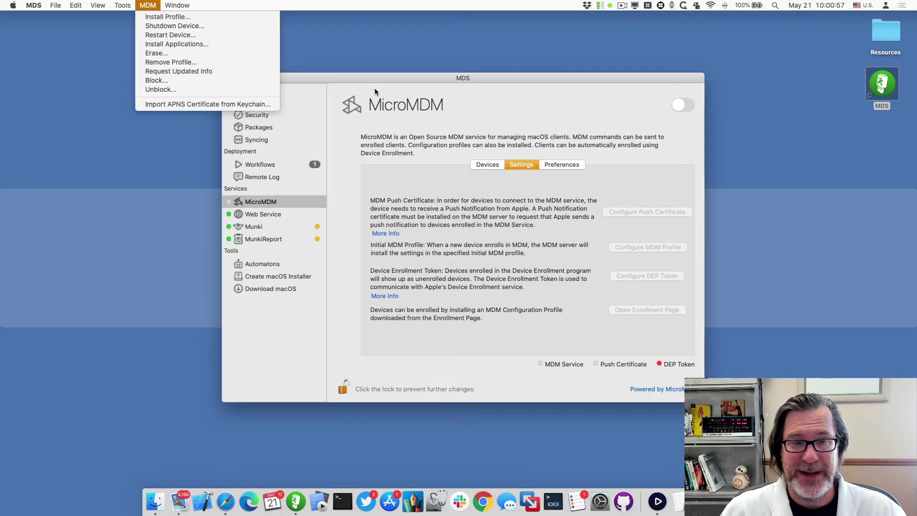
left_click(580, 142)
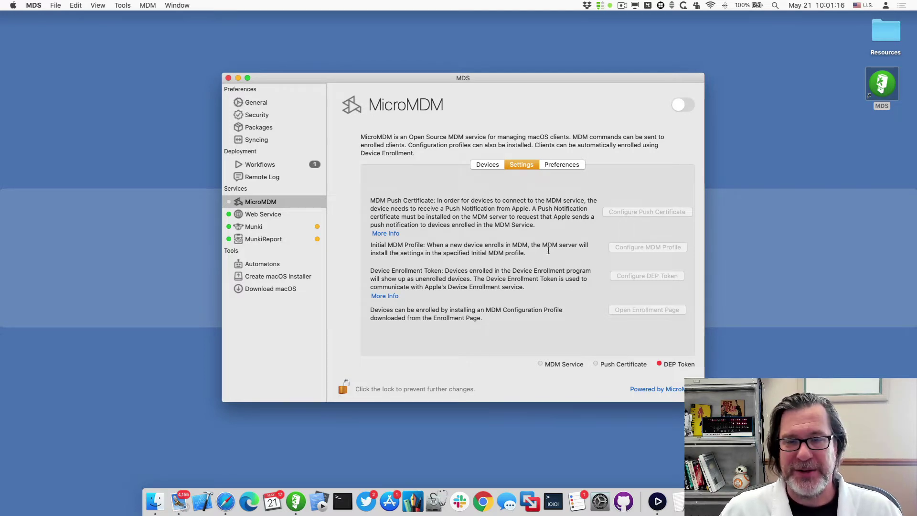
left_click(688, 105)
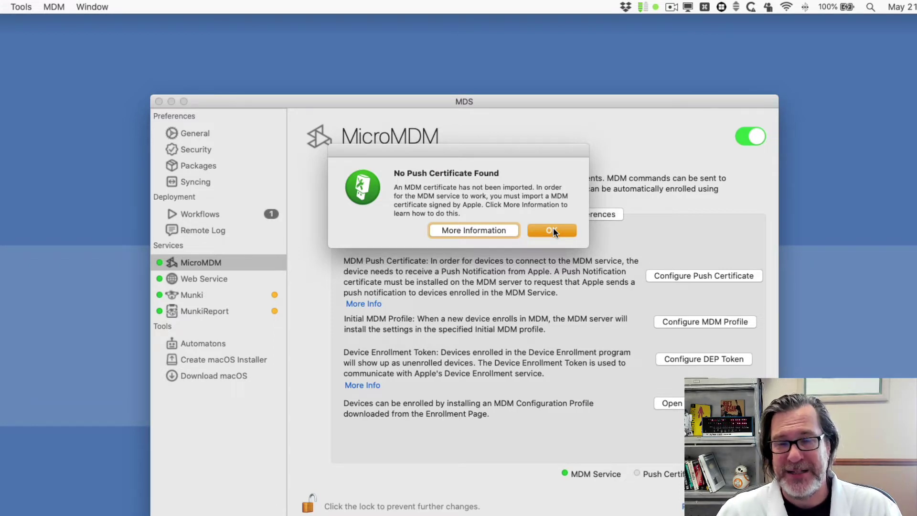
left_click(553, 231)
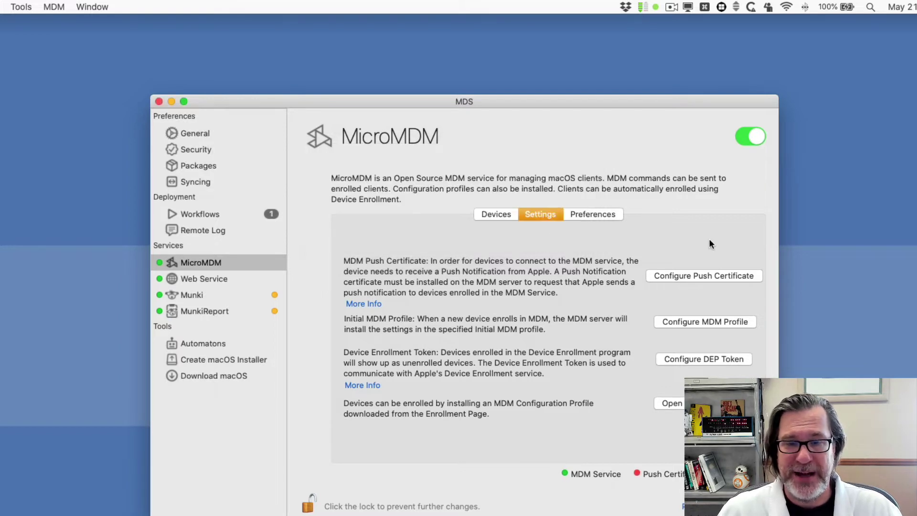
Export an unsigned push request for country US with the contact e-mail, saved to the Desktop
left_click(704, 280)
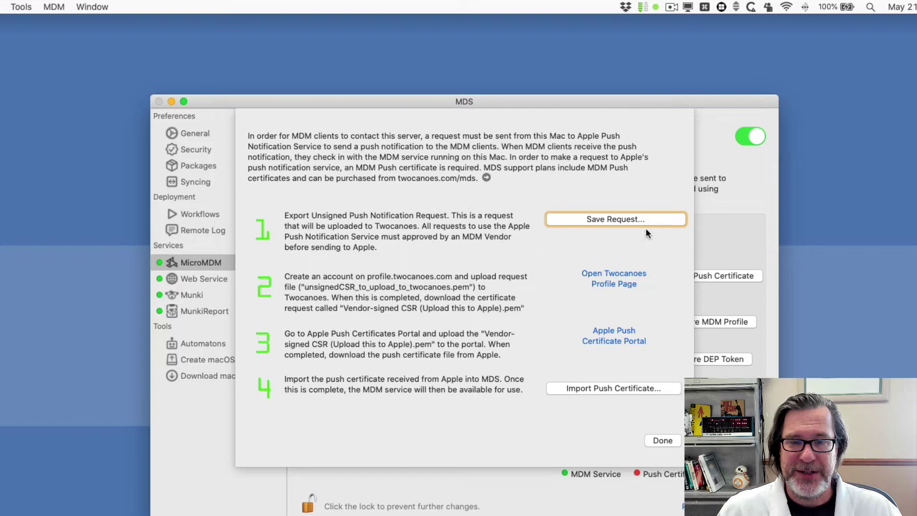
left_click(634, 223)
left_click(514, 189)
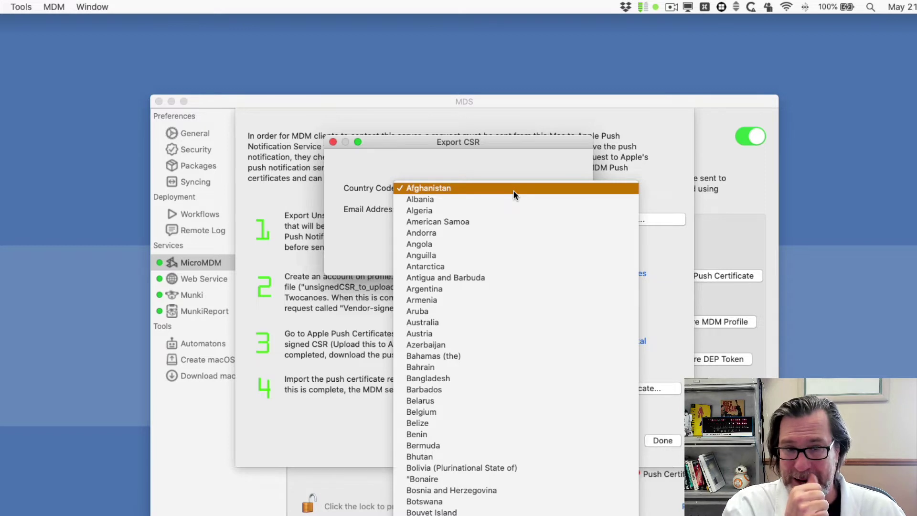
scroll(514, 190, "down", 20)
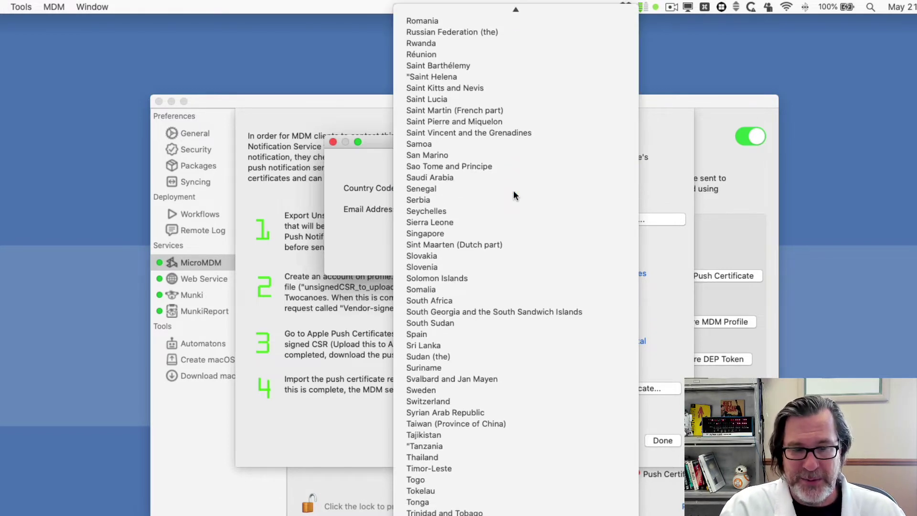
scroll(514, 190, "down", 10)
left_click(514, 190)
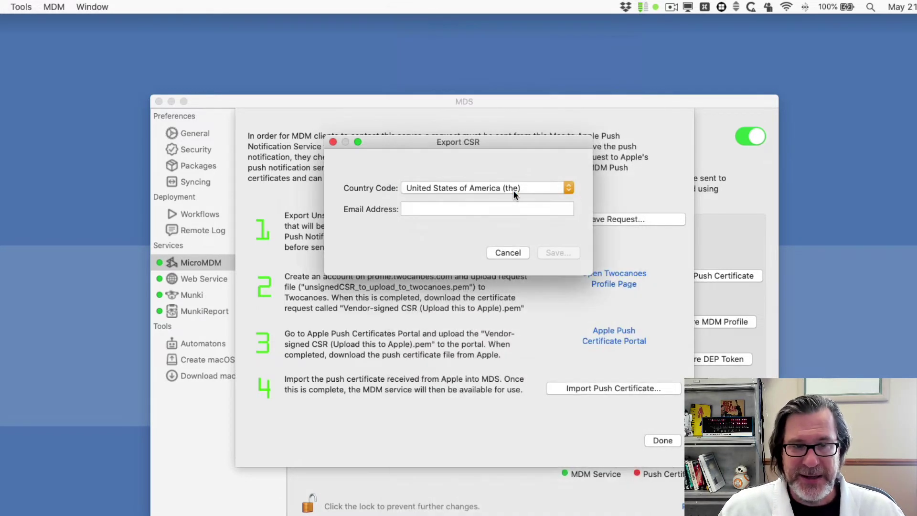
left_click(496, 205)
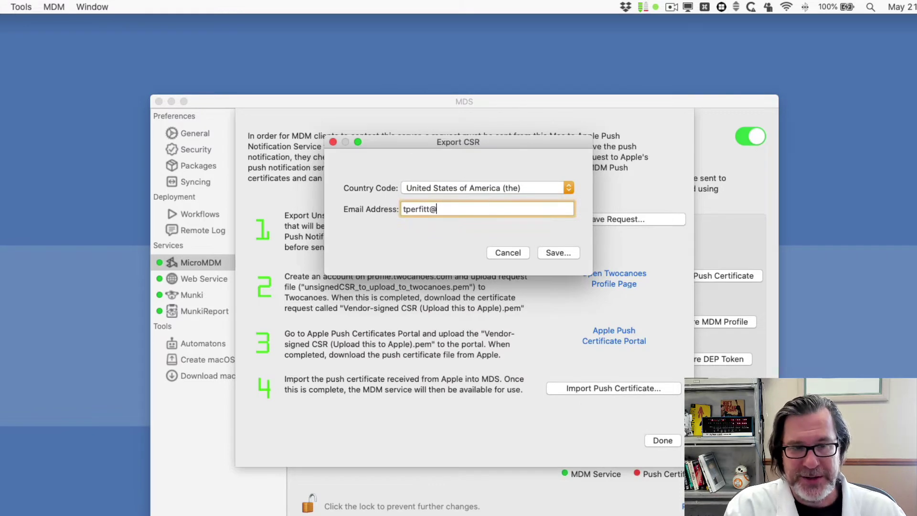
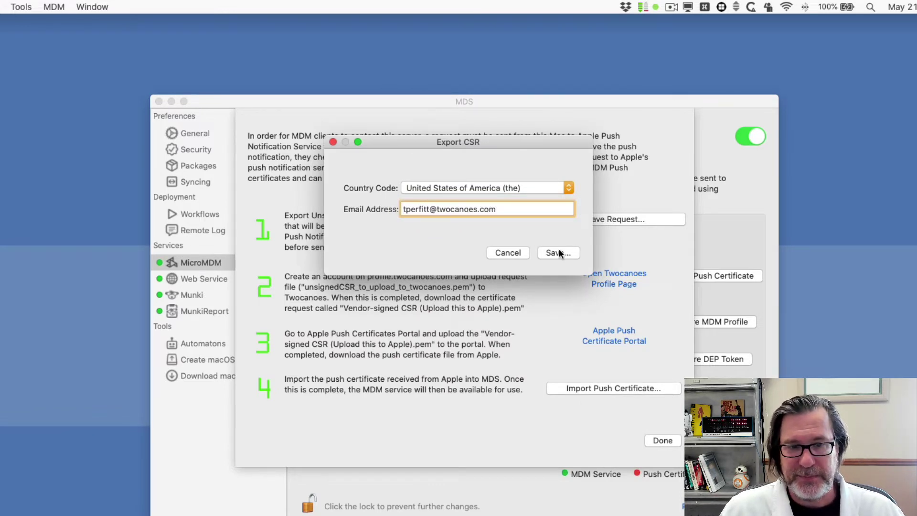
left_click(560, 252)
key("super+d")
key("Return")
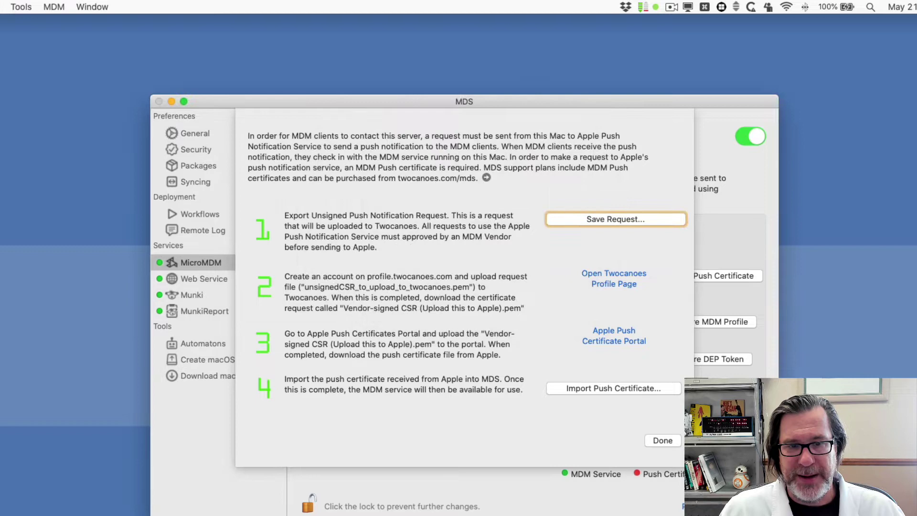
left_click(551, 230)
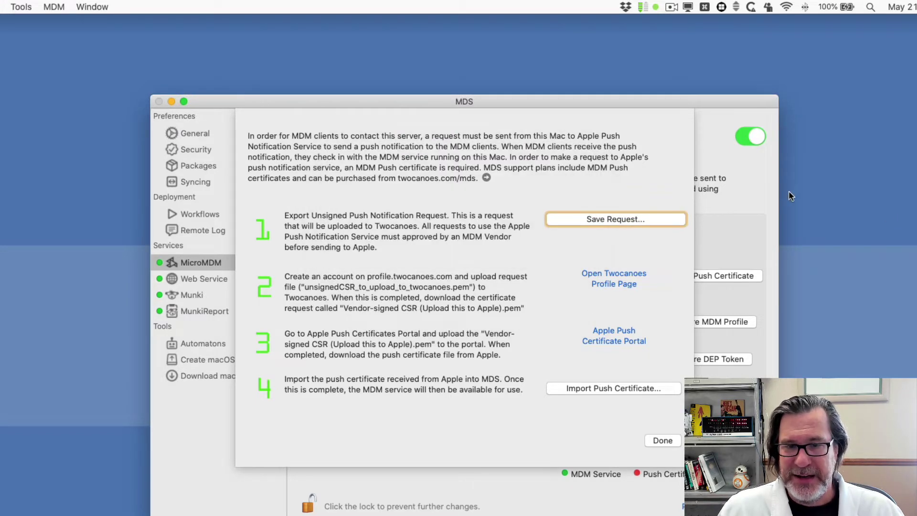
Locate the exported request on the Desktop, then open the Twocanoes Profile page
left_click(662, 441)
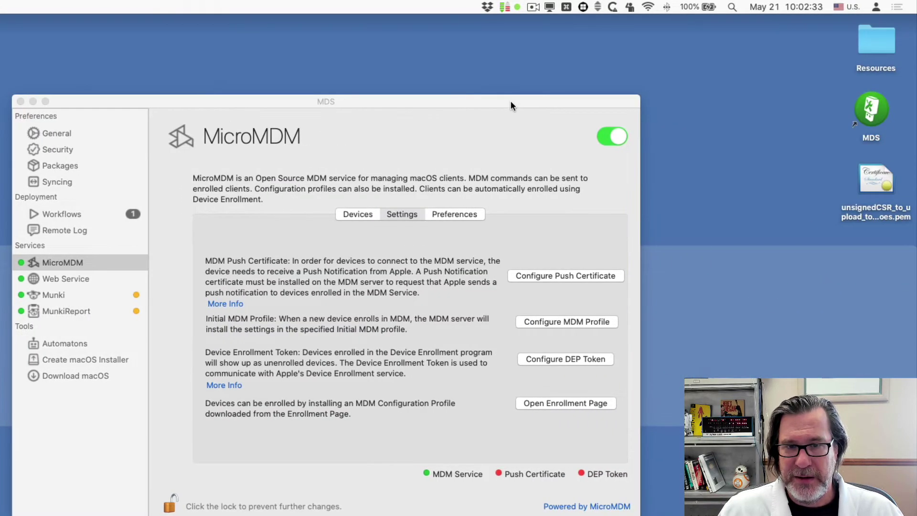
left_click_drag(511, 102, 489, 109)
left_click(866, 217)
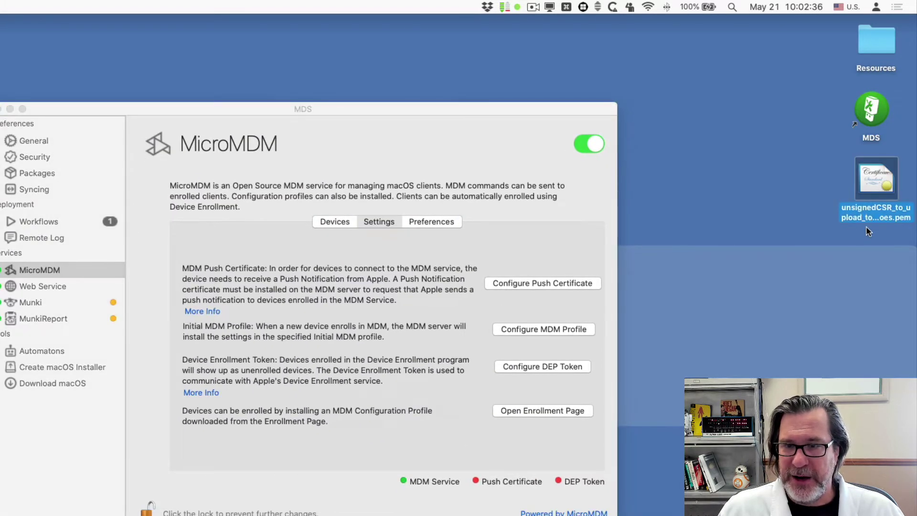
left_click_drag(375, 111, 389, 92)
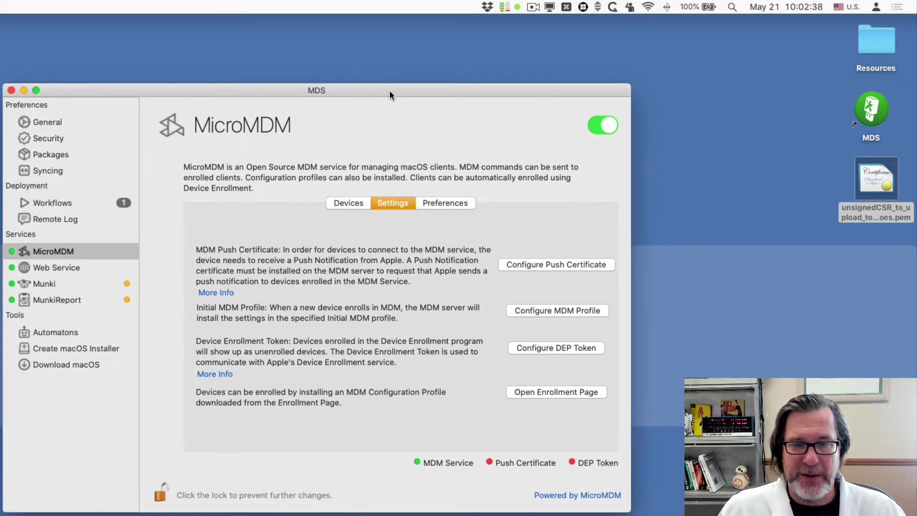
left_click(578, 265)
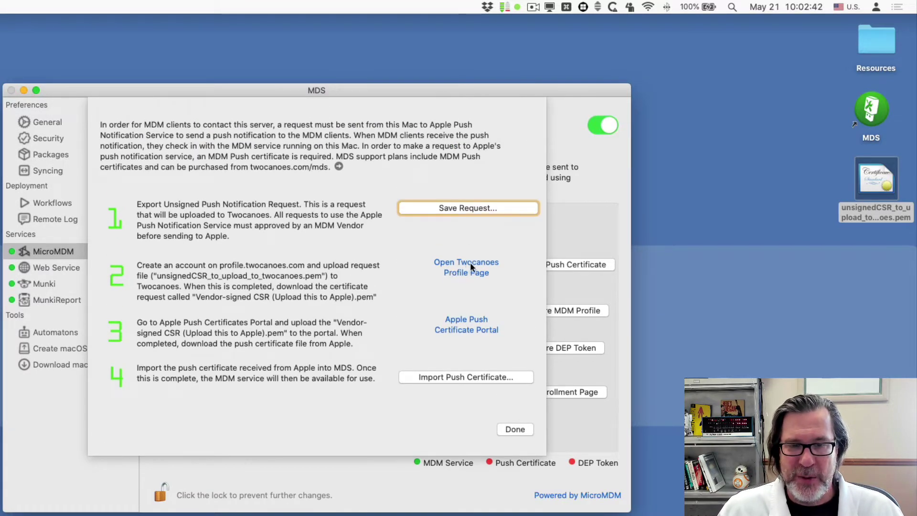
left_click(485, 264)
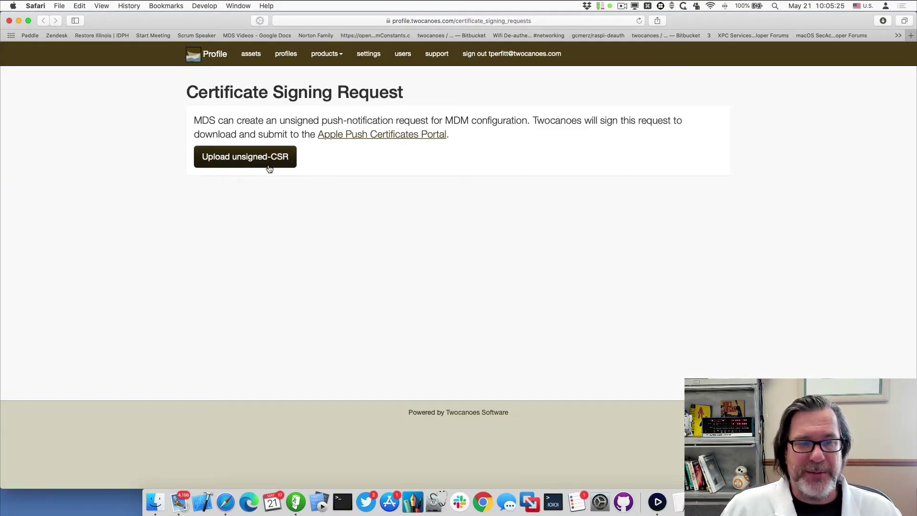
Upload unsignedCSR_to_upload_to_twocanoes.pem to Twocanoes Profile, sign it, and download the vendor-signed CSR
left_click(252, 164)
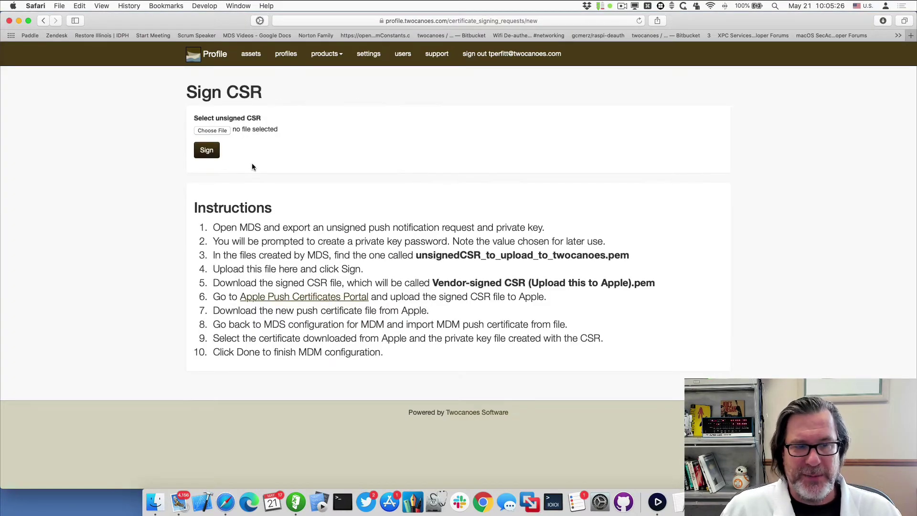
left_click(213, 130)
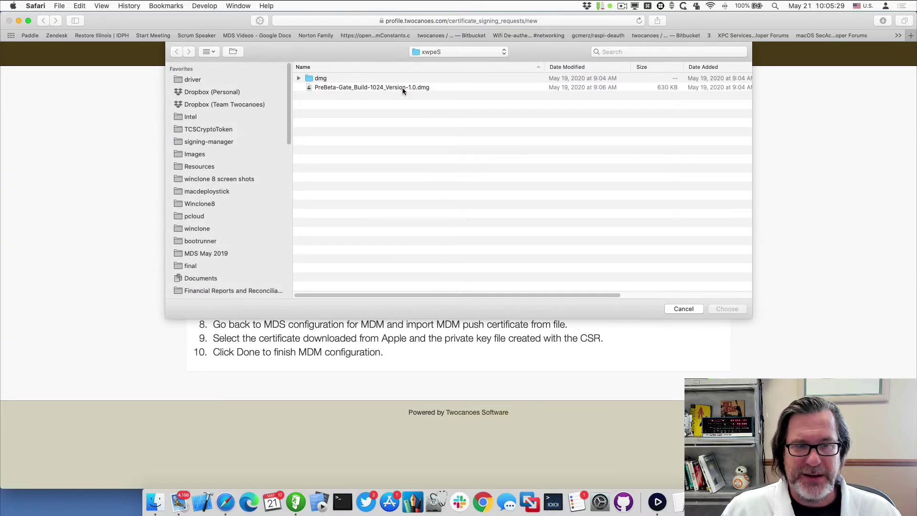
key("super+shift+d")
double_click(351, 95)
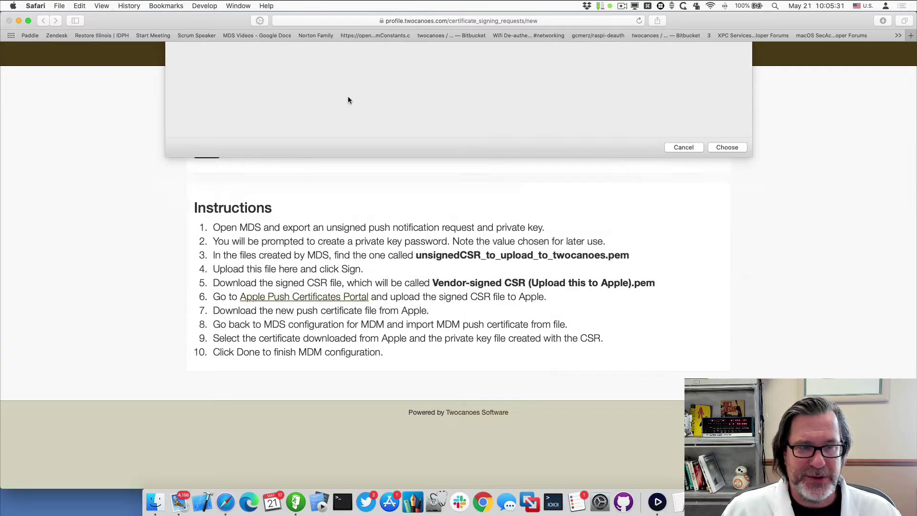
left_click(209, 152)
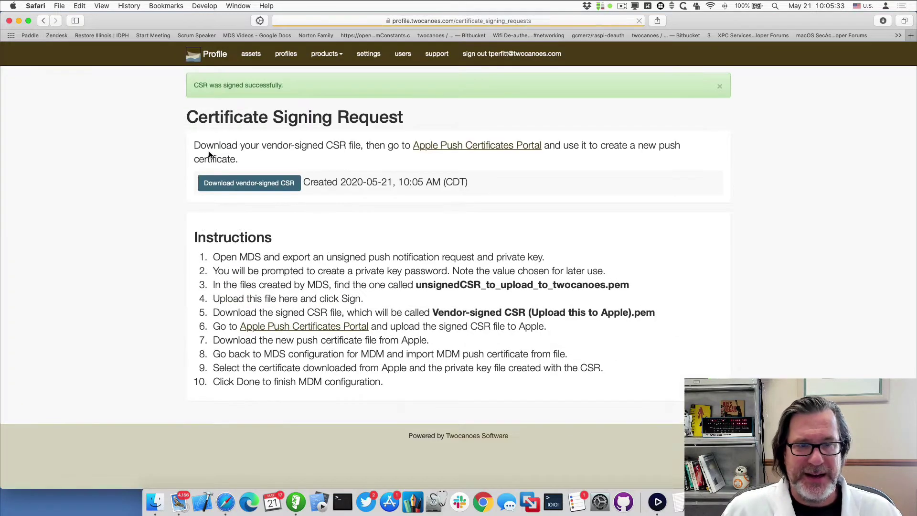
left_click(239, 183)
Move Vendor-signed CSR (Upload this to Apple)-3.pem from Downloads to the Desktop and return to MDS
left_click(882, 24)
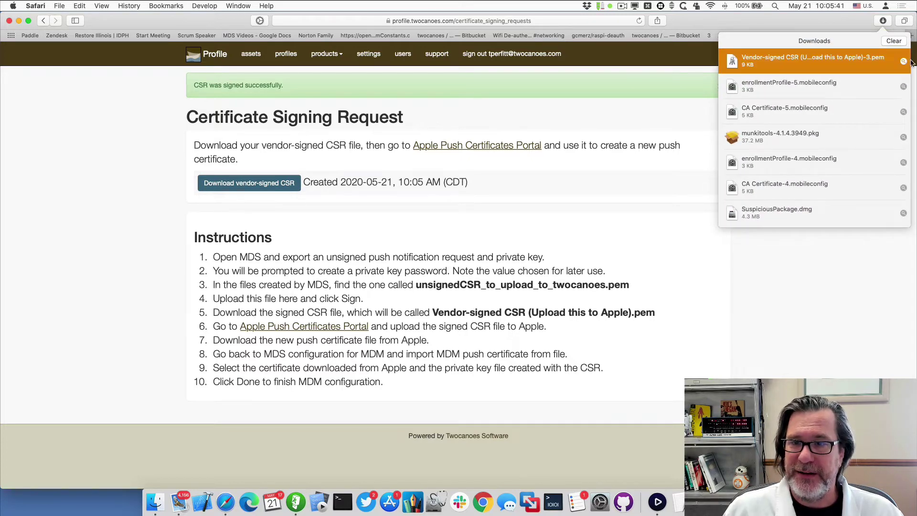
left_click(903, 61)
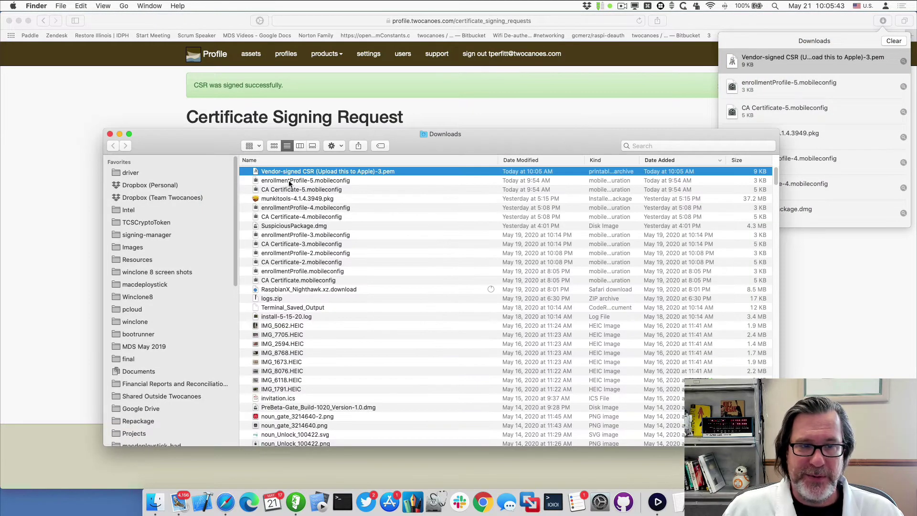
left_click_drag(292, 172, 64, 504)
key("super+w")
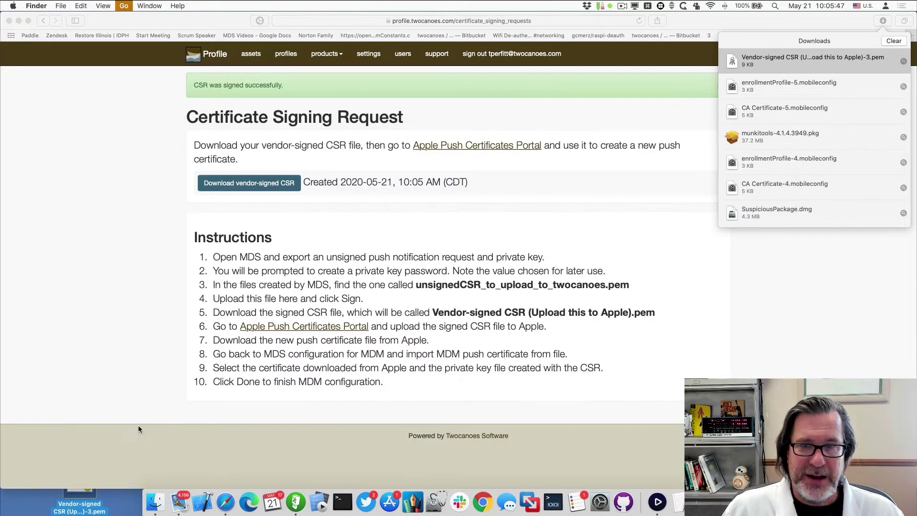
key("super+shift+d")
left_click(323, 139)
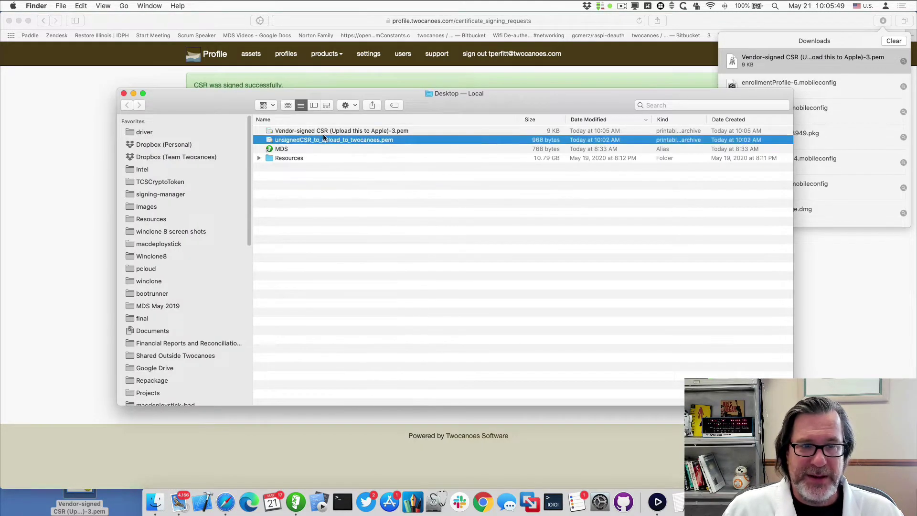
left_click(324, 132)
left_click(151, 67)
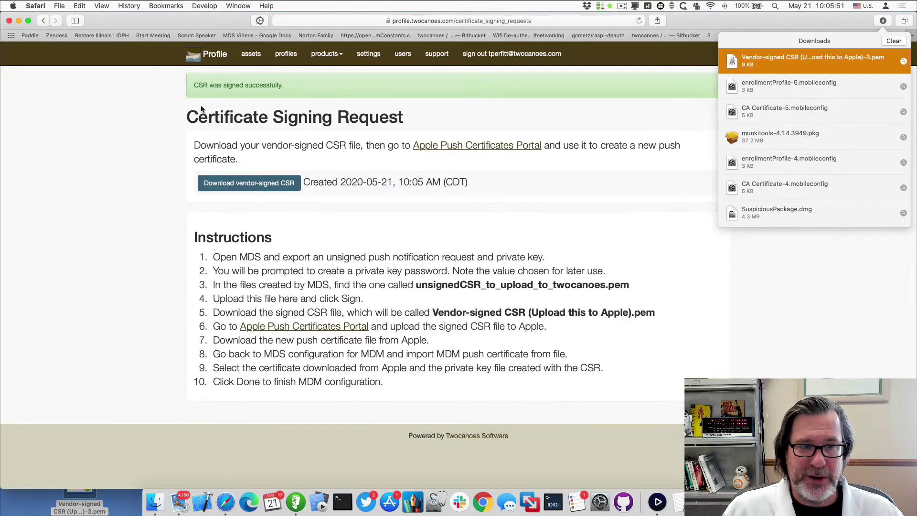
key("super+h")
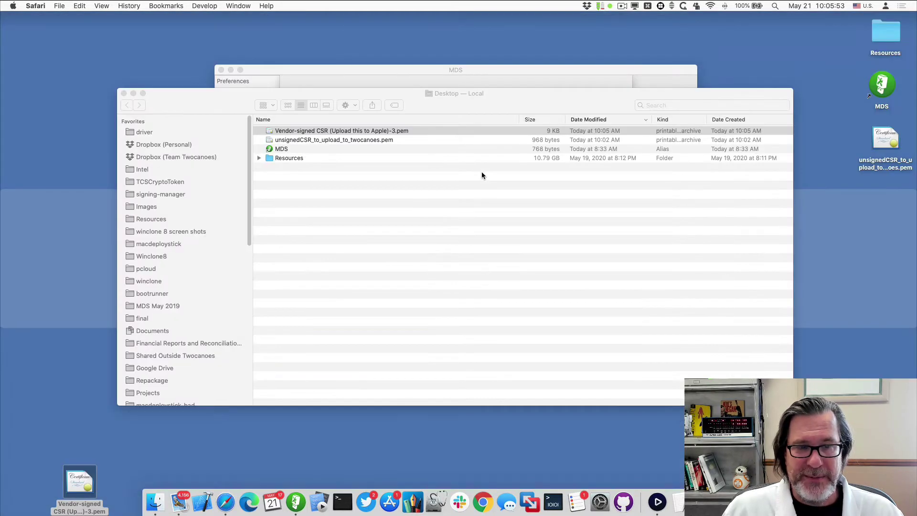
key("super+Tab")
key("super+Tab")
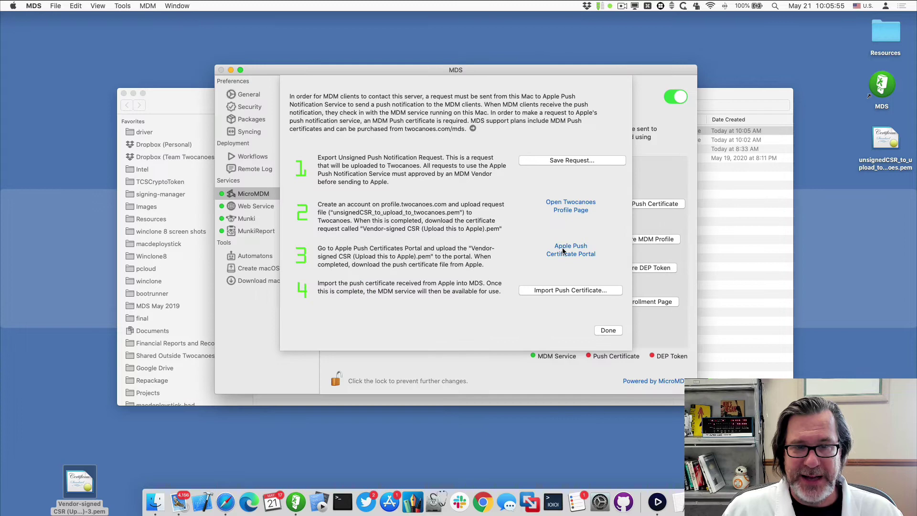
In Apple Push Certificates Portal, accept the terms and upload the vendor-signed CSR for a new certificate
left_click(562, 256)
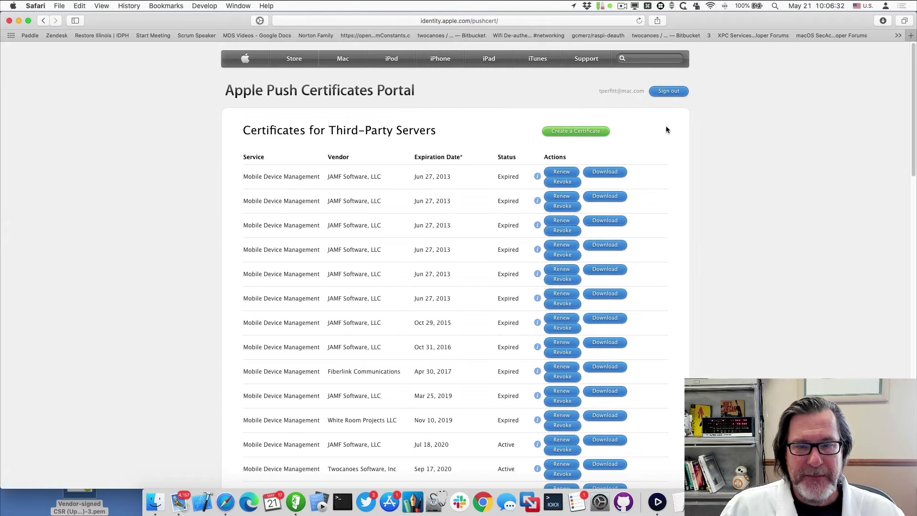
left_click(588, 132)
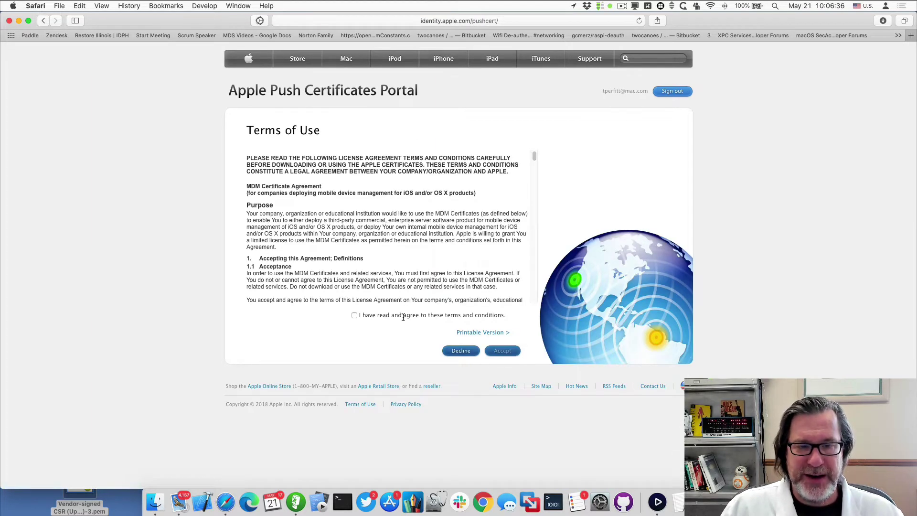
left_click(355, 315)
left_click(502, 352)
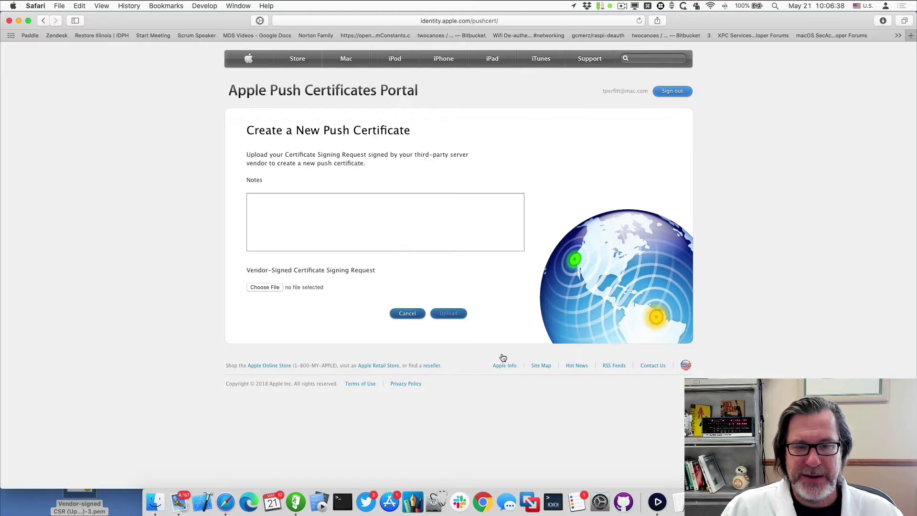
left_click(258, 288)
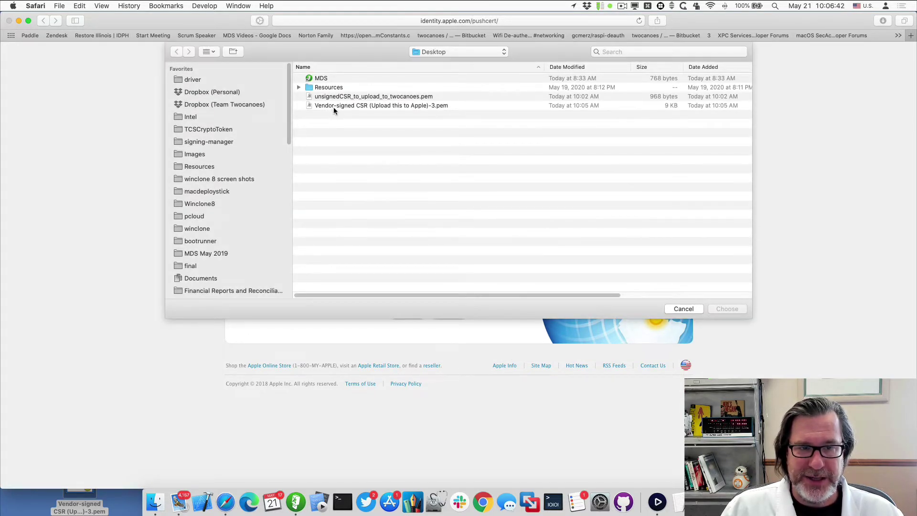
left_click(334, 107)
key("Return")
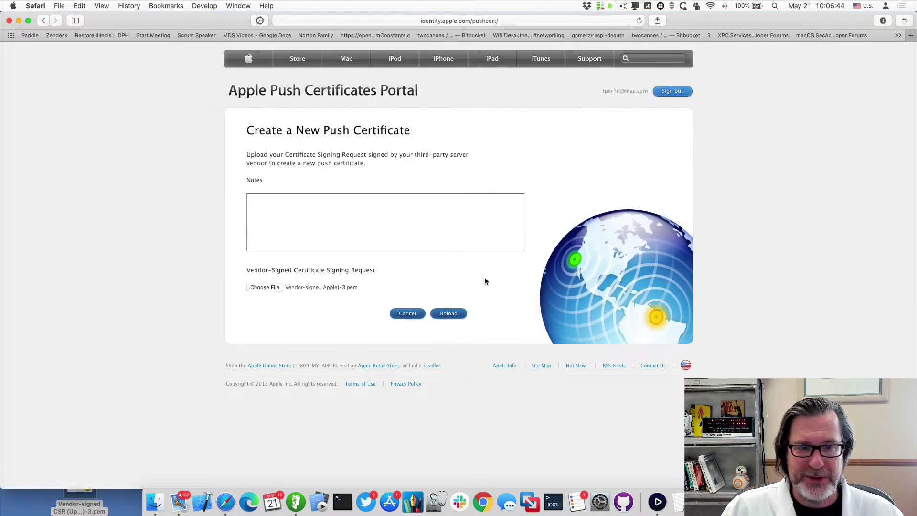
left_click(448, 313)
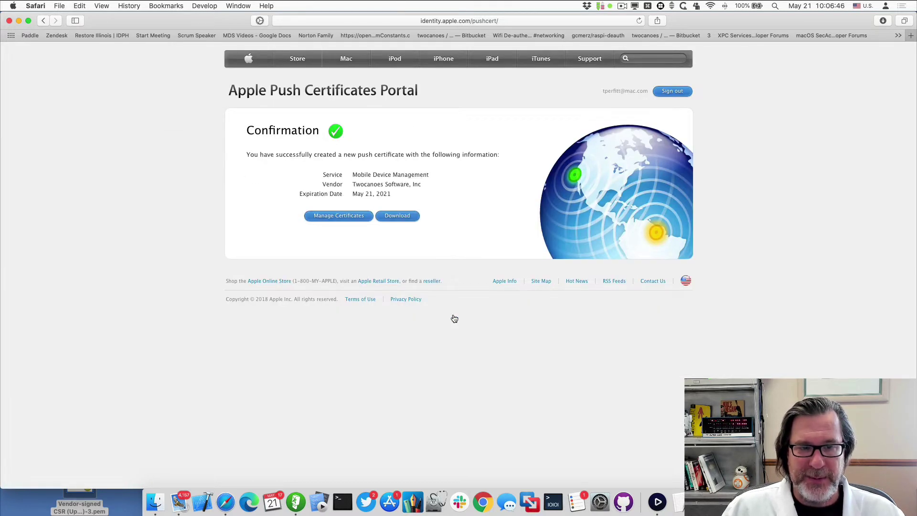
Download the push certificate and move MDM_ Twocanoes Software, Inc_Certificate-2.pem onto the Desktop
left_click(402, 215)
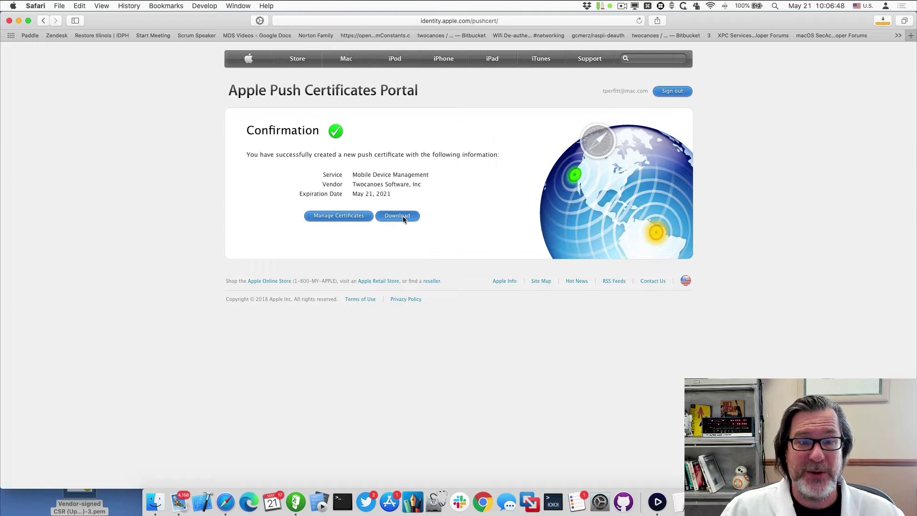
left_click(883, 21)
left_click(905, 64)
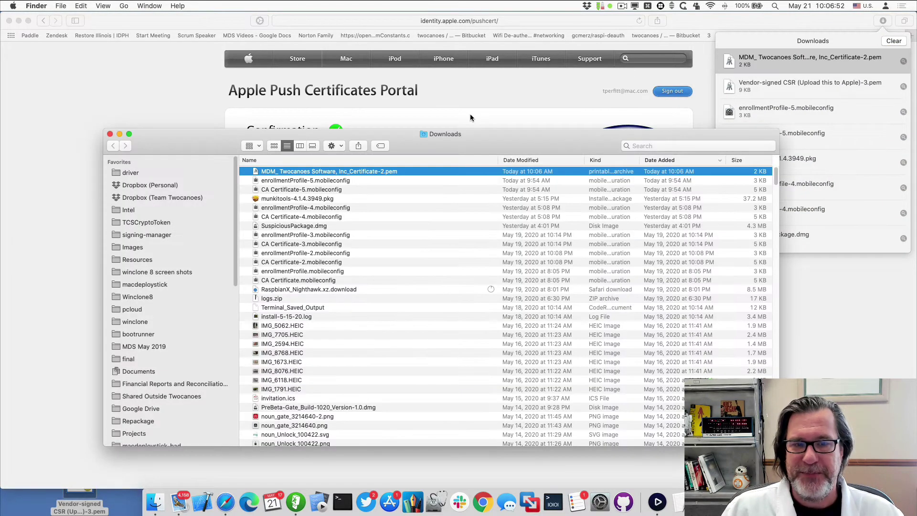
left_click_drag(271, 173, 90, 502)
left_click(334, 278)
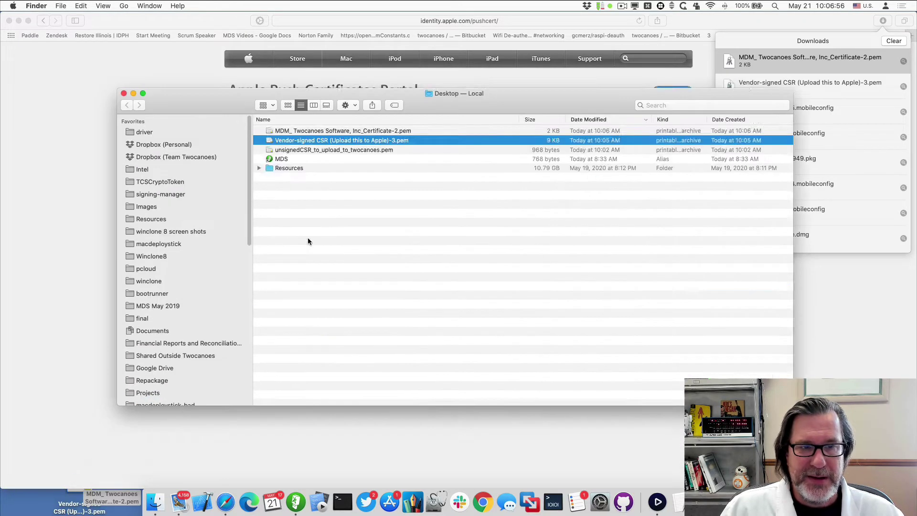
key("super+shift+d")
key("super+w")
left_click(196, 185)
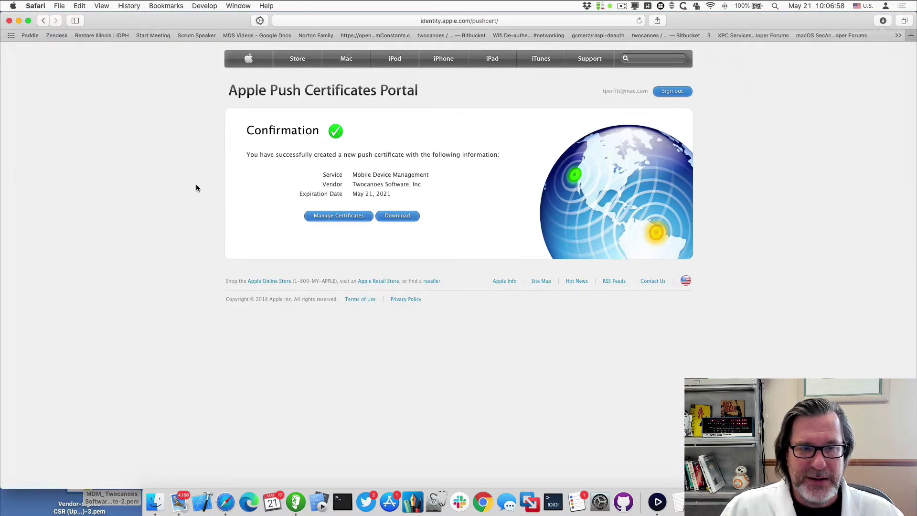
key("super+m")
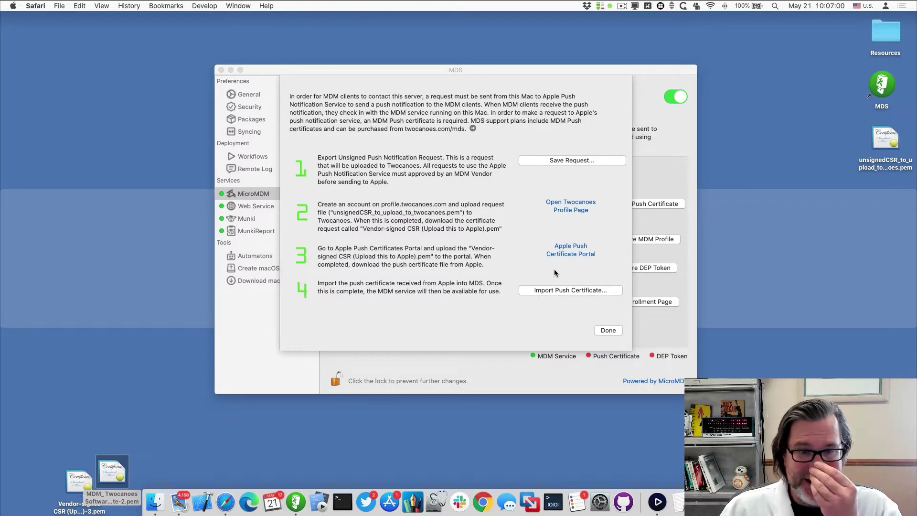
Import MDM_ Twocanoes Software, Inc_Certificate-2.pem as MicroMDM's push certificate and confirm the success alert
left_click(556, 284)
left_click(558, 290)
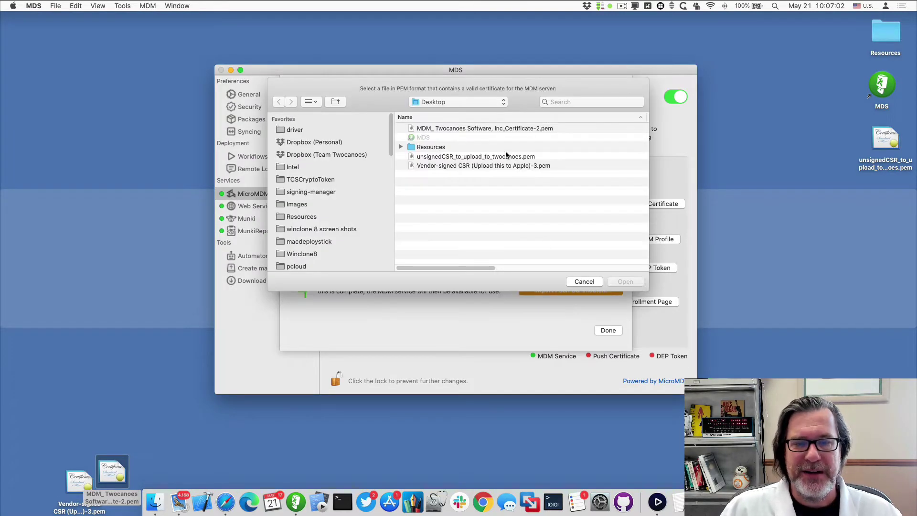
left_click(443, 129)
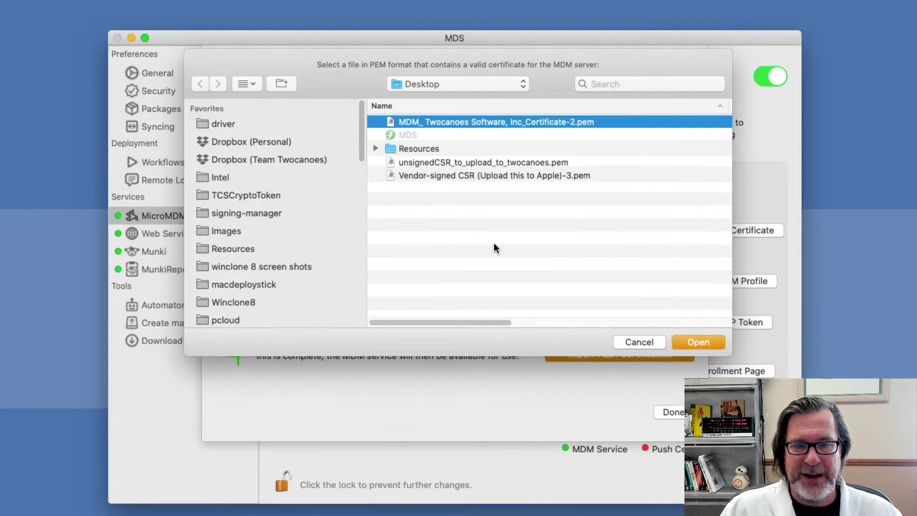
key("Return")
left_click(609, 330)
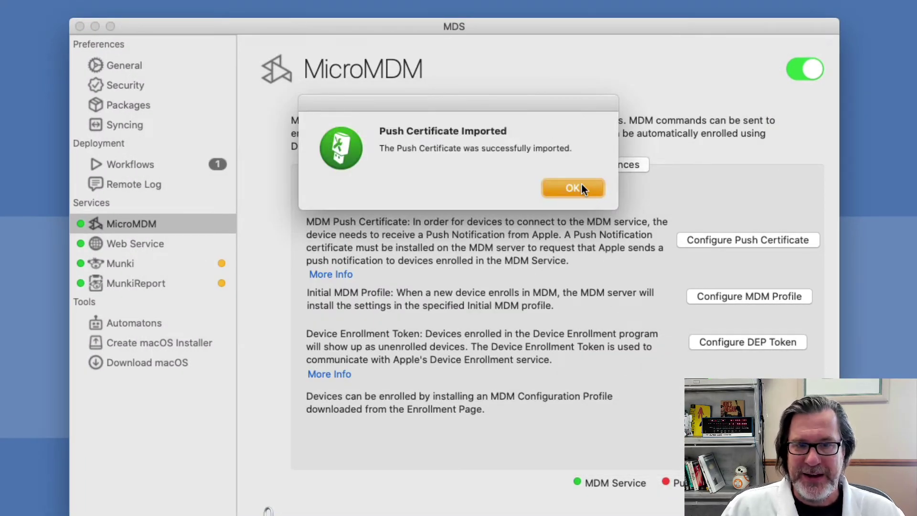
left_click(581, 186)
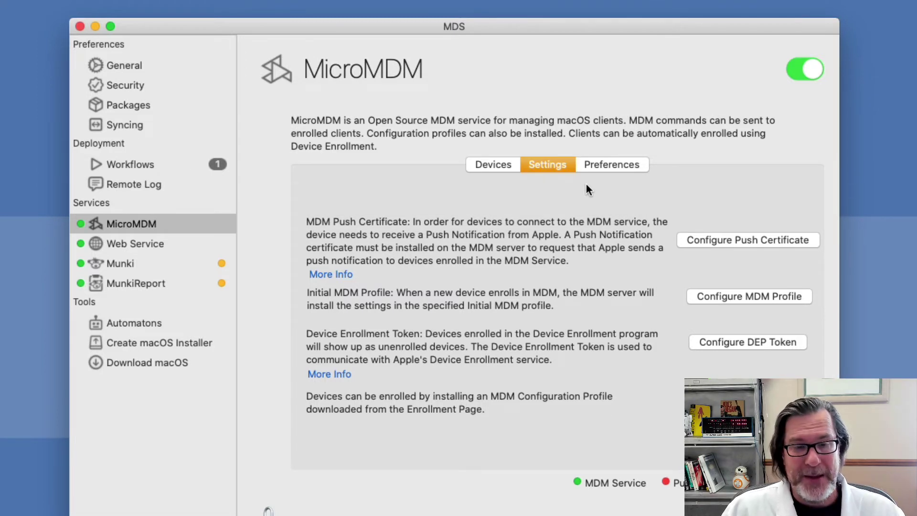
left_click(806, 70)
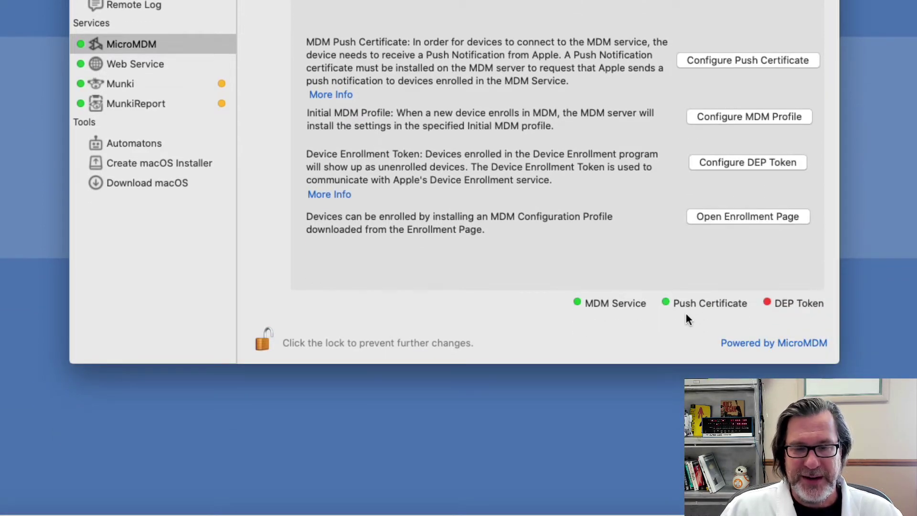
left_click(753, 221)
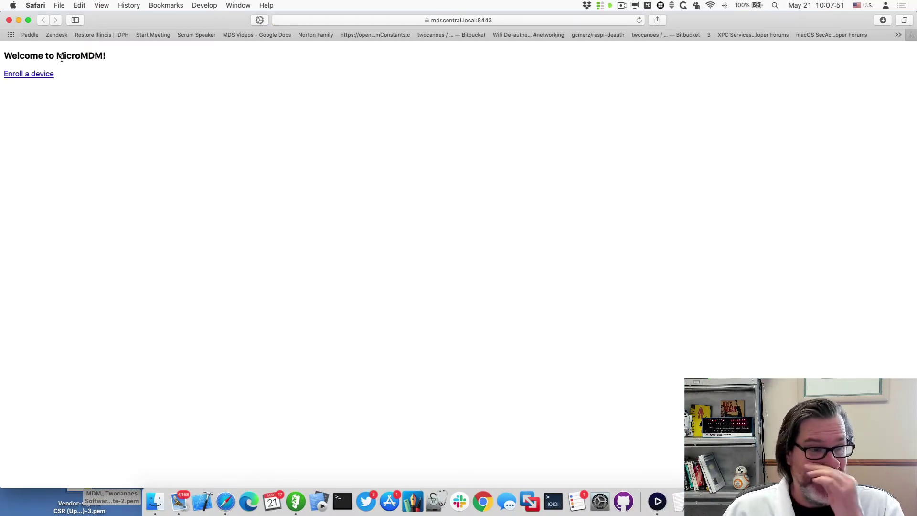
left_click(28, 75)
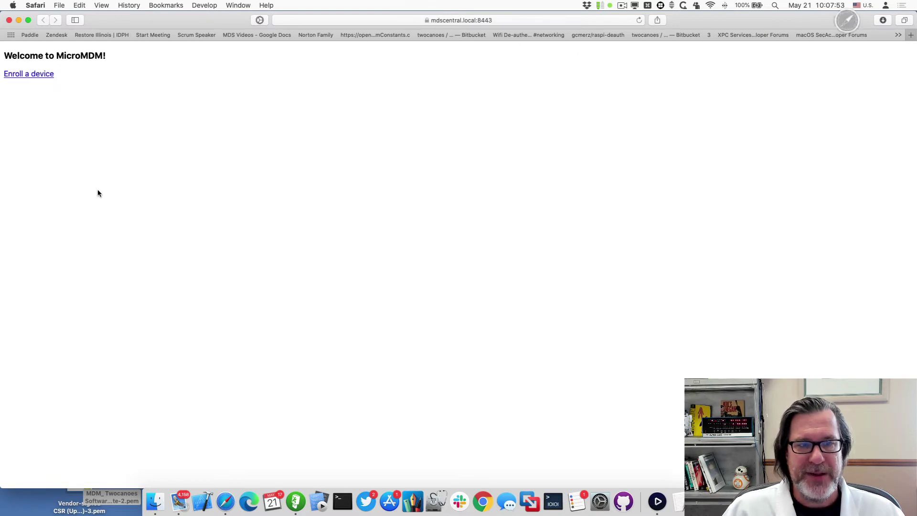
left_click(483, 20)
key("super+c")
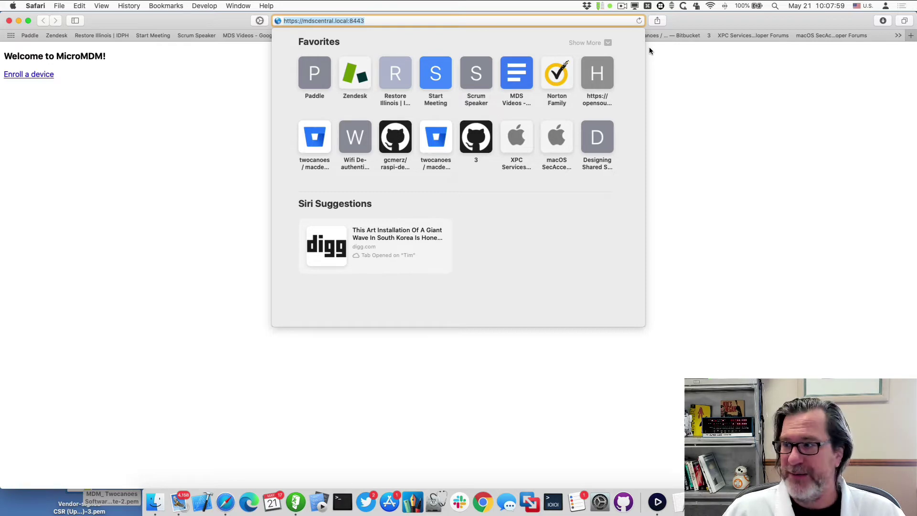
key("ctrl+Right")
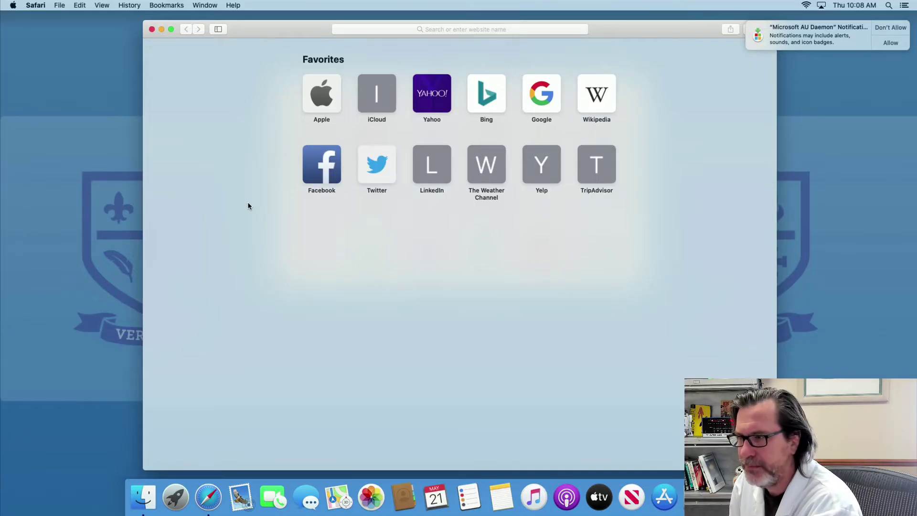
key("super+l")
type("htt")
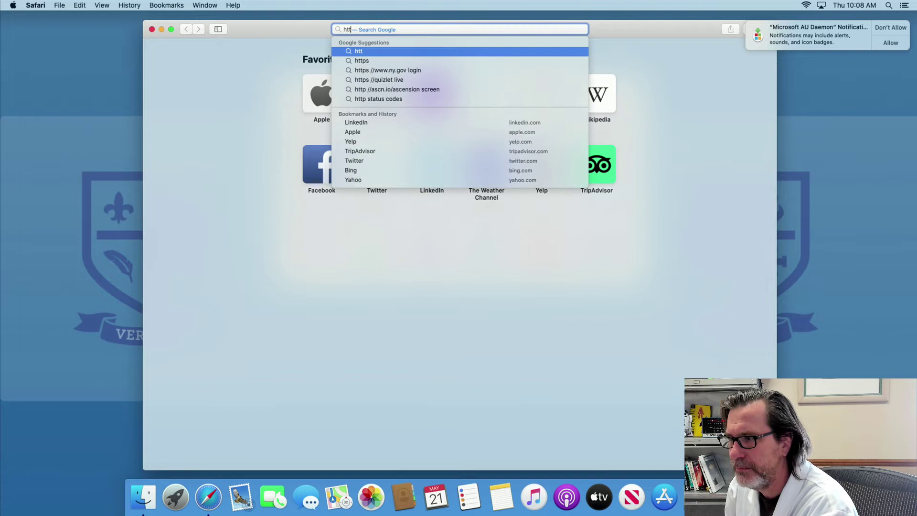
type("ps://mds")
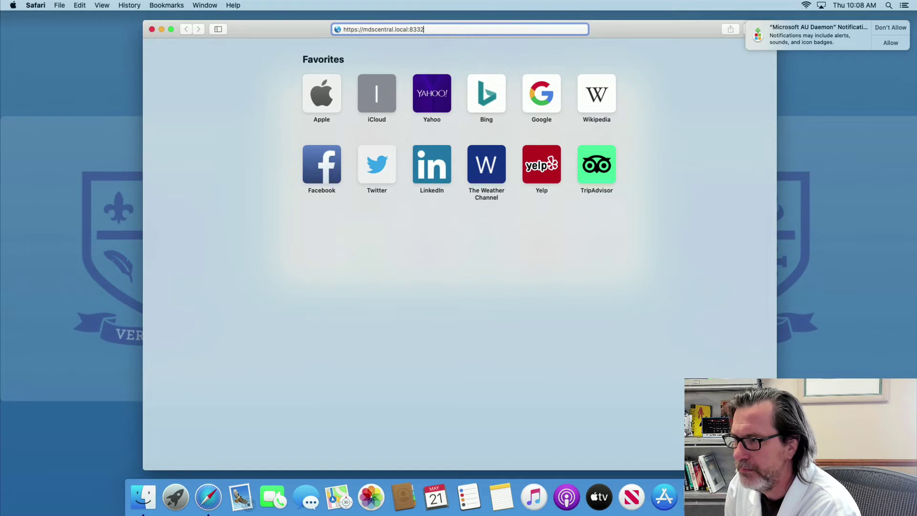
type("central.local:8443")
key("Return")
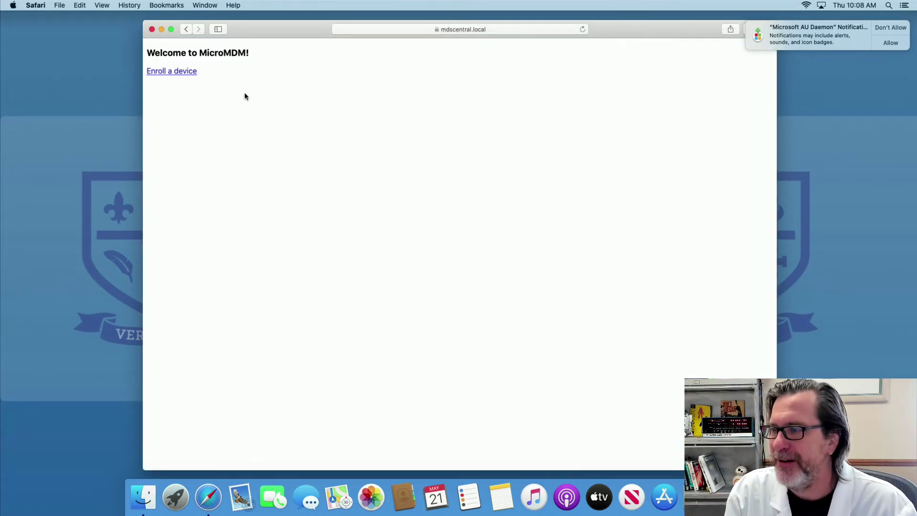
Download the MicroMDM Enrollment Profile, install it with the admin password, and close System Preferences
left_click(174, 72)
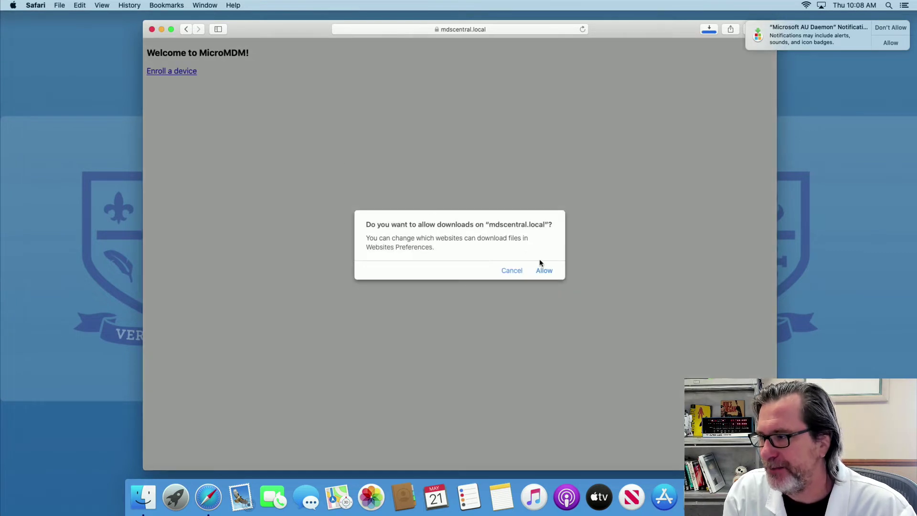
left_click(549, 271)
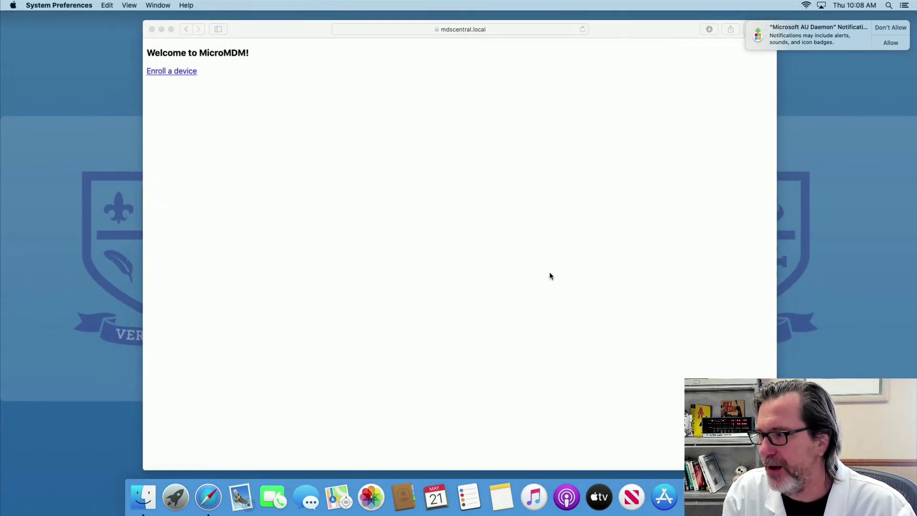
left_click(596, 249)
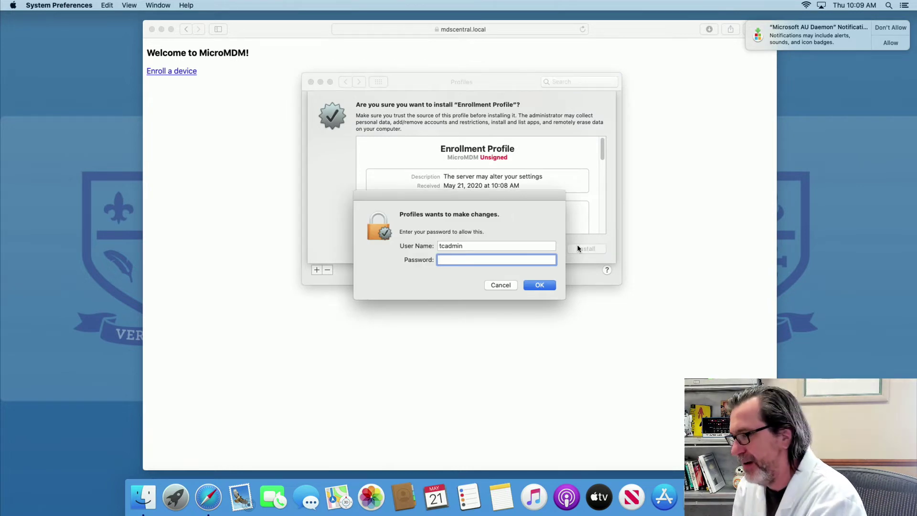
type("*********")
key("Return")
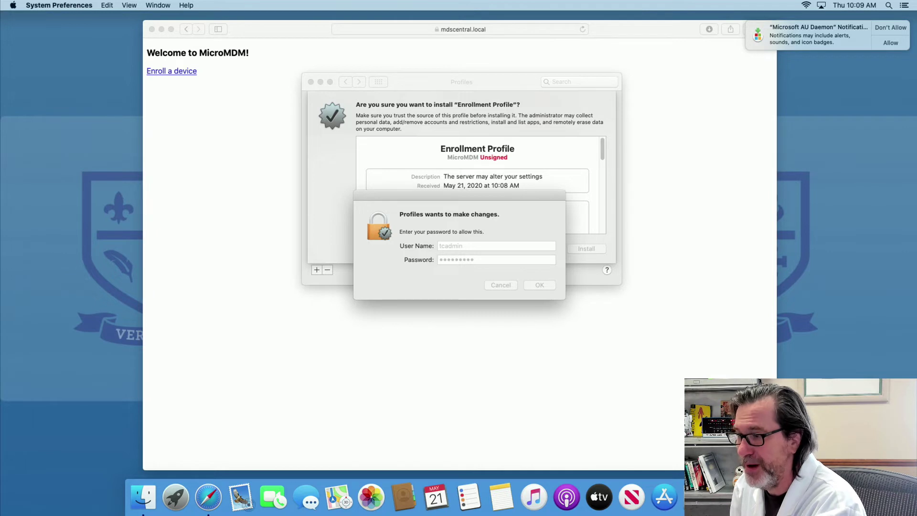
type("*********")
key("Return")
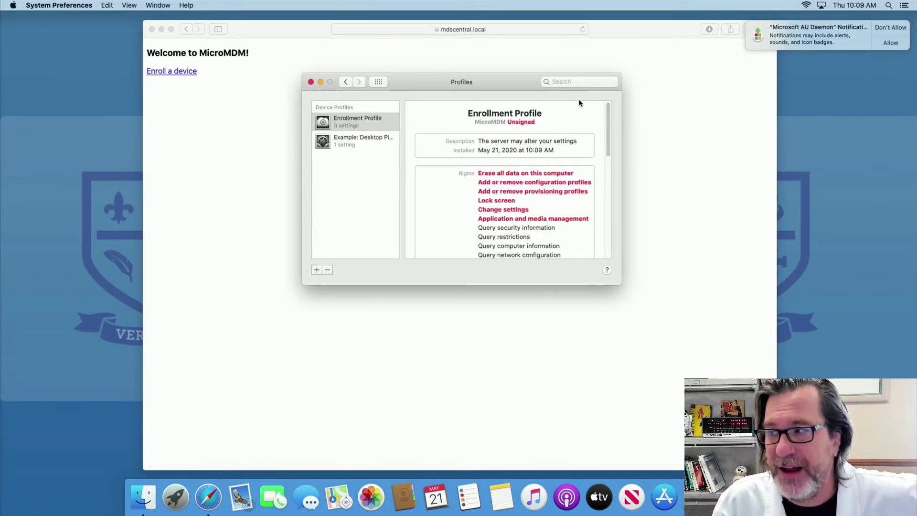
left_click(383, 136)
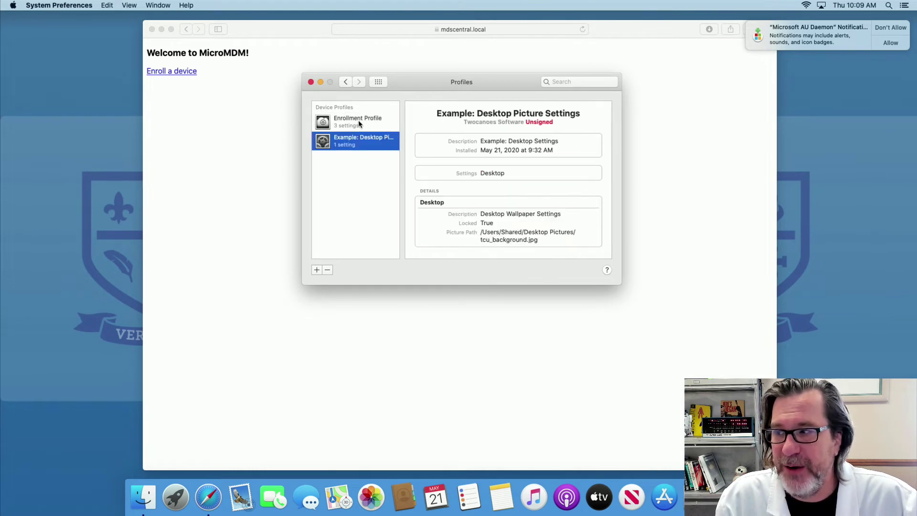
left_click(358, 119)
left_click(310, 82)
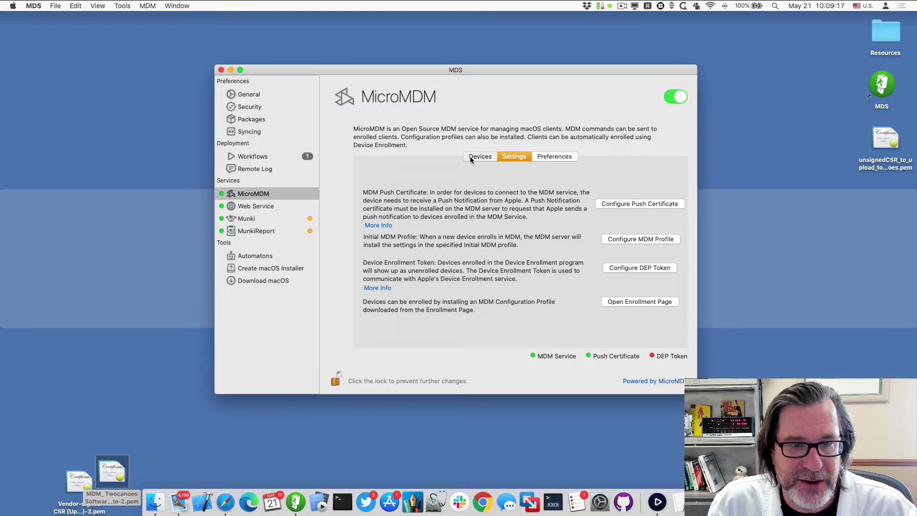
Refresh the device list, open the enrolled Mac's Device Info window, and request updated information
left_click(470, 157)
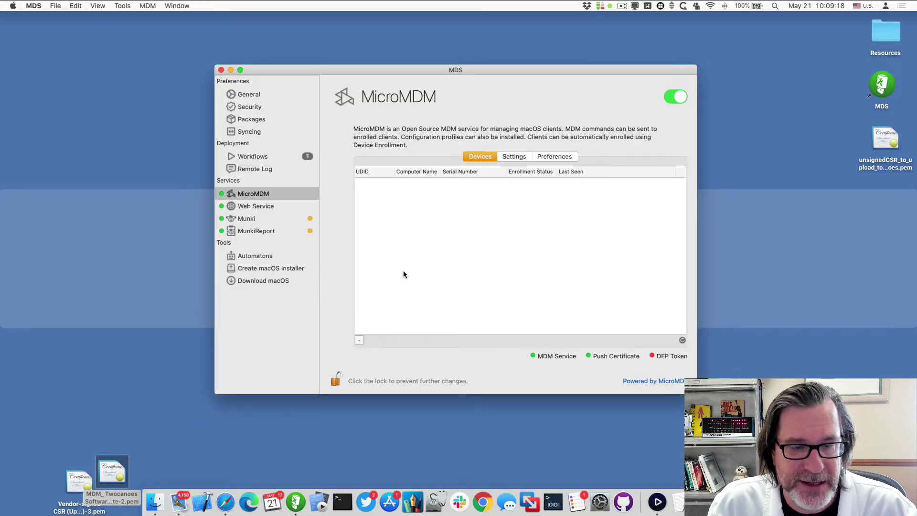
left_click(682, 340)
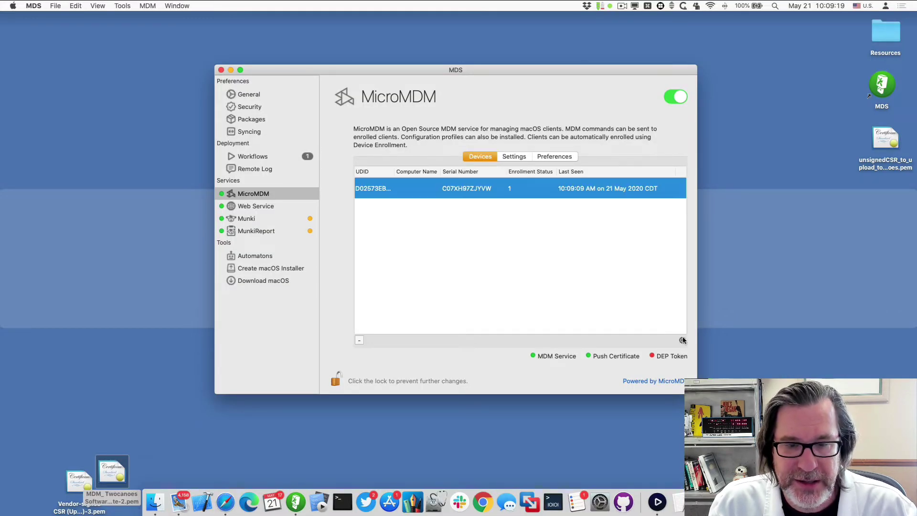
left_click(433, 205)
left_click(443, 193)
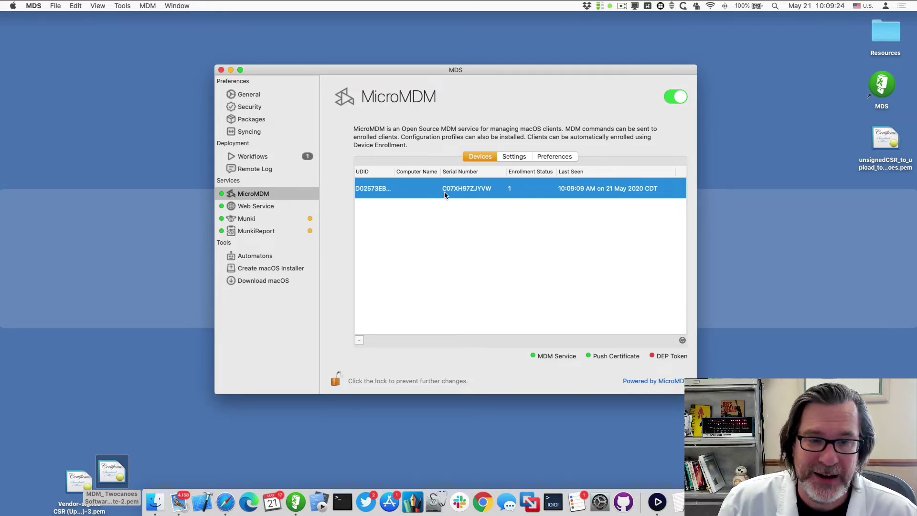
double_click(444, 193)
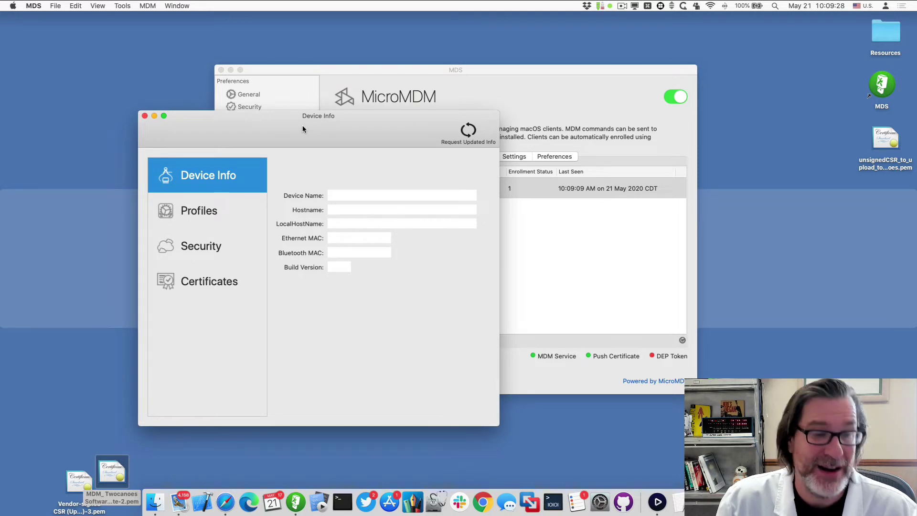
left_click(468, 133)
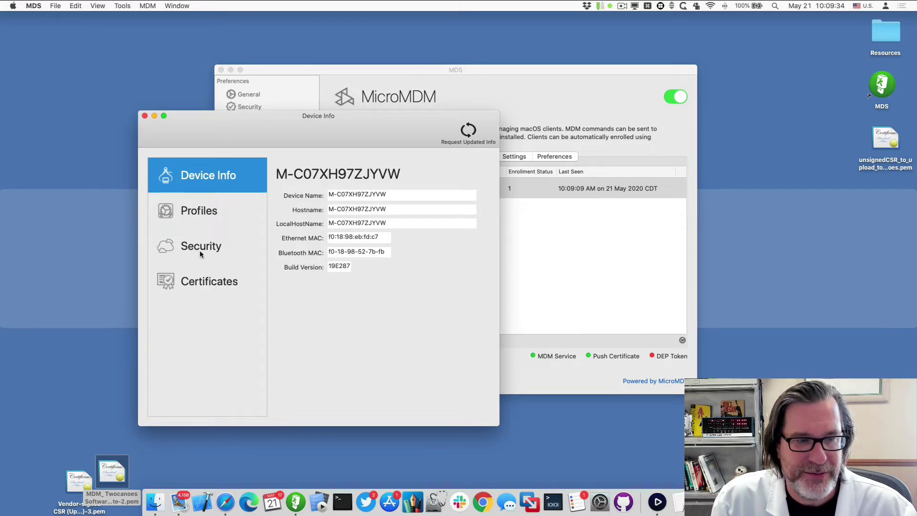
Review the Mac's Profiles, Security and Certificates panes in Device Info
left_click(200, 211)
left_click(216, 246)
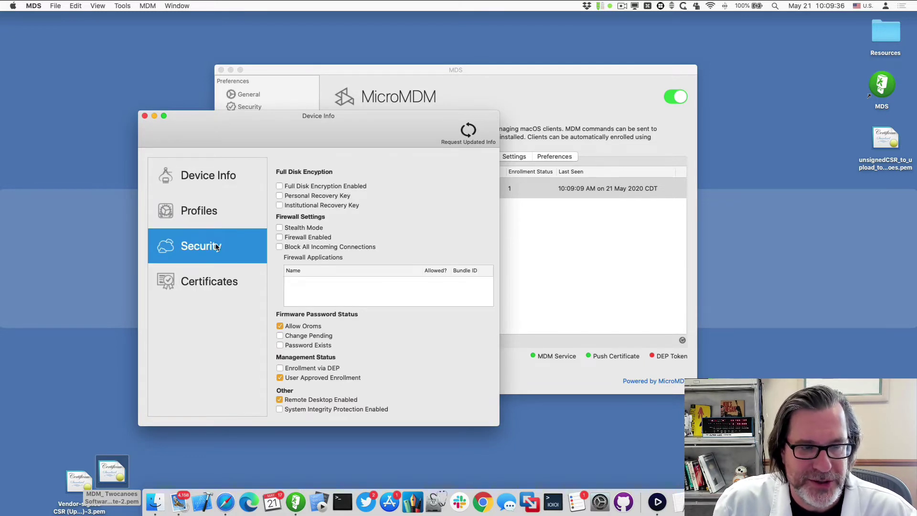
left_click(208, 295)
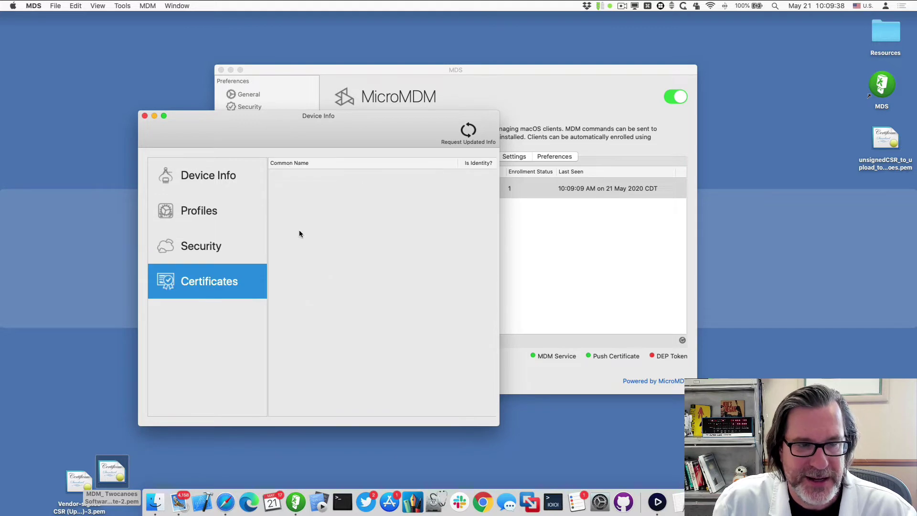
left_click_drag(295, 127, 138, 118)
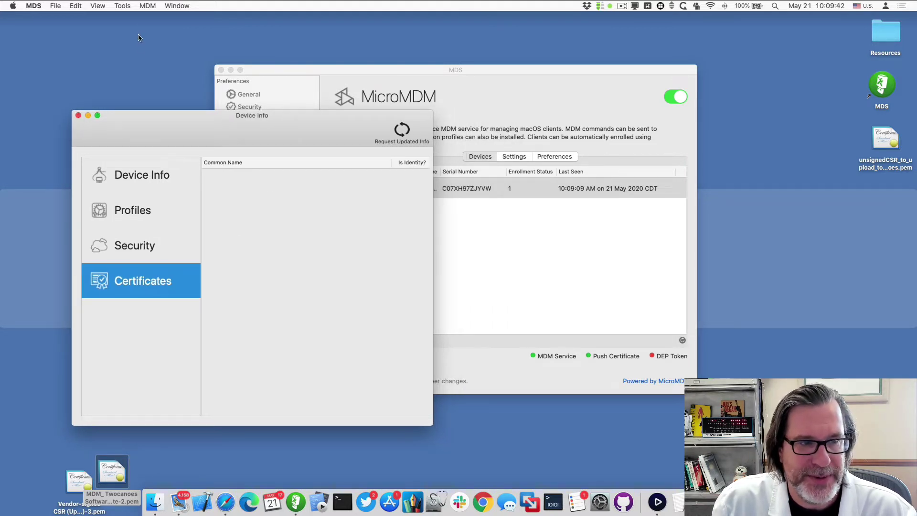
Send a Restart Device command to the enrolled Mac, then close its Device Info window
left_click(145, 7)
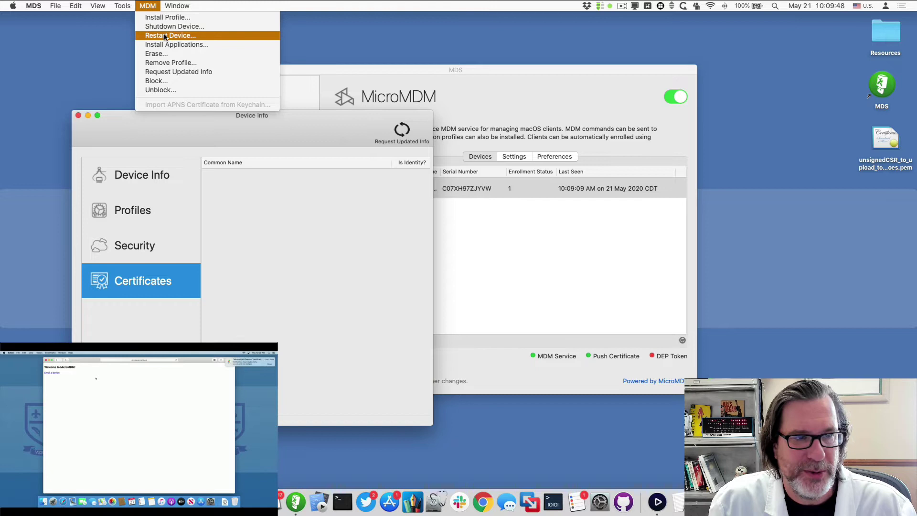
left_click(165, 35)
left_click(529, 175)
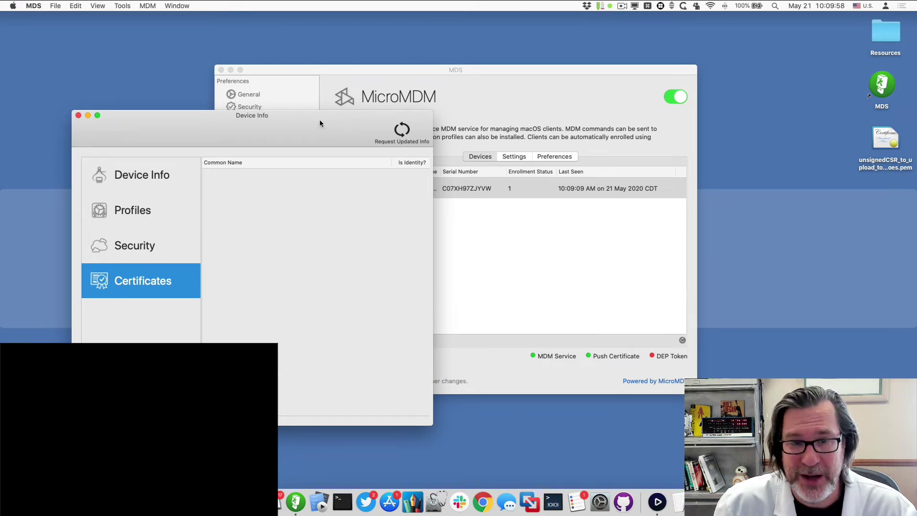
left_click_drag(305, 114, 250, 113)
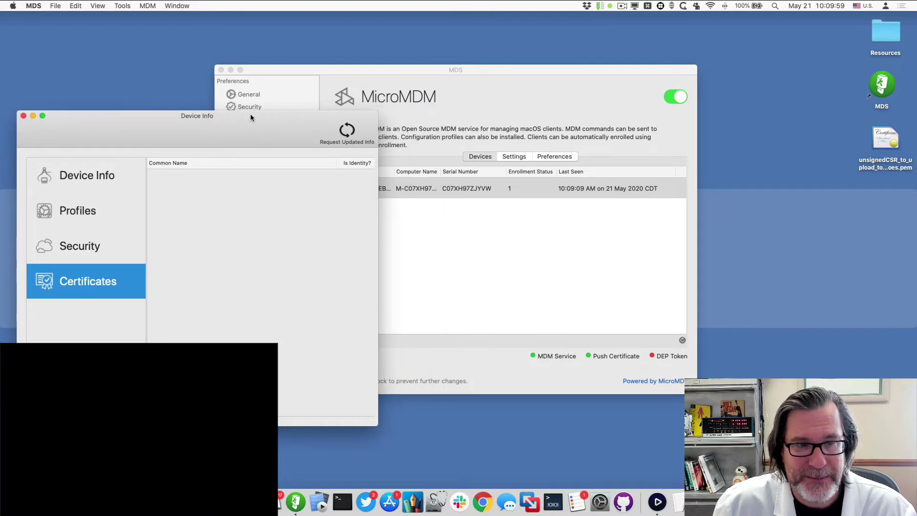
left_click(387, 94)
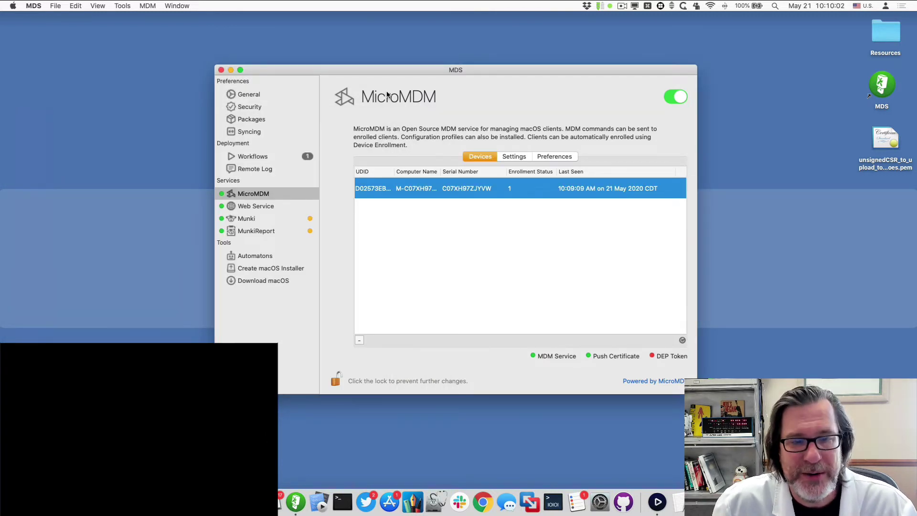
left_click_drag(385, 70, 369, 58)
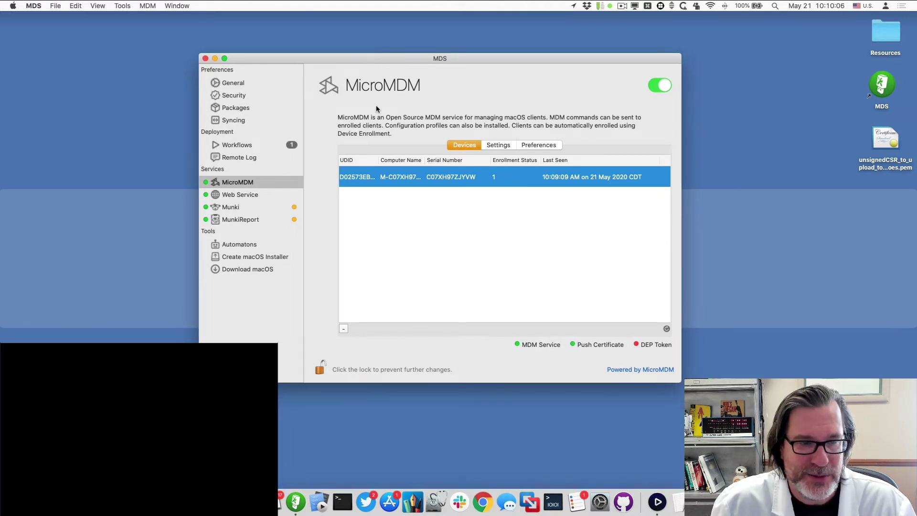
From MicroMDM settings, download enroll-19.mobileconfig via the enrollment page and move it to the Desktop
left_click(268, 181)
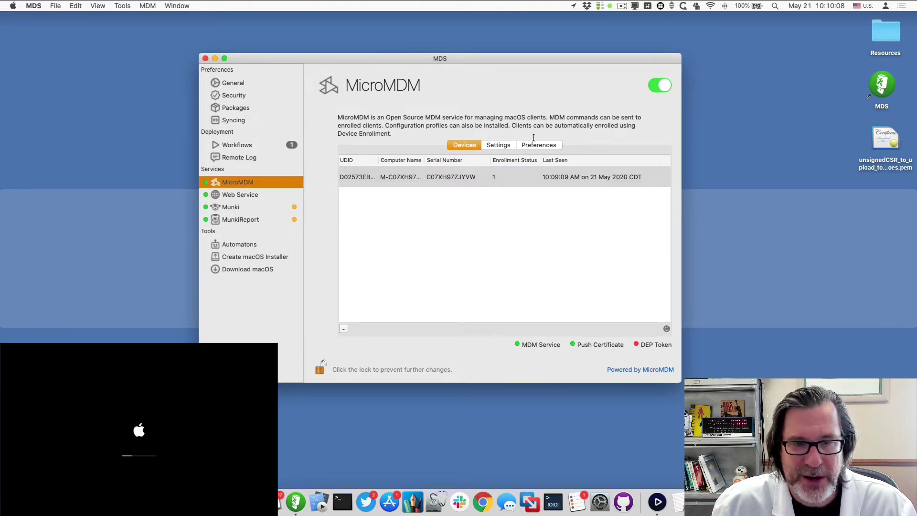
left_click(504, 146)
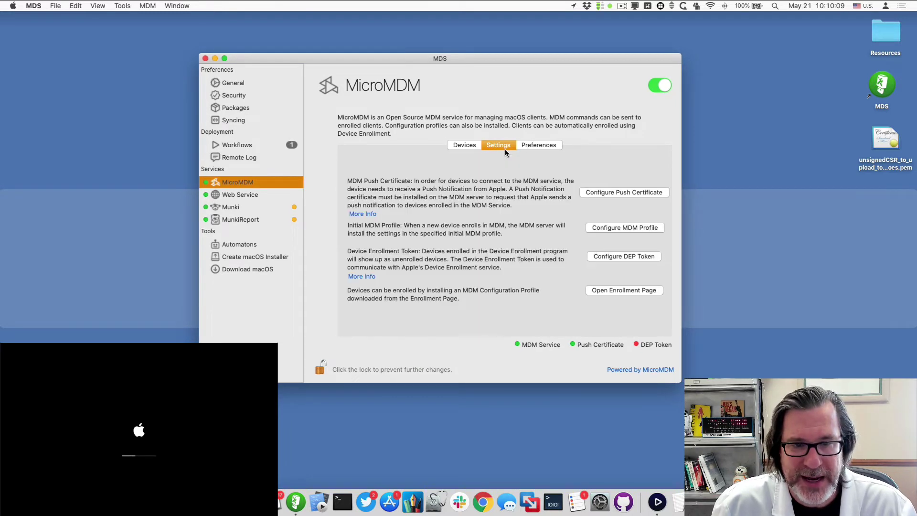
left_click(630, 290)
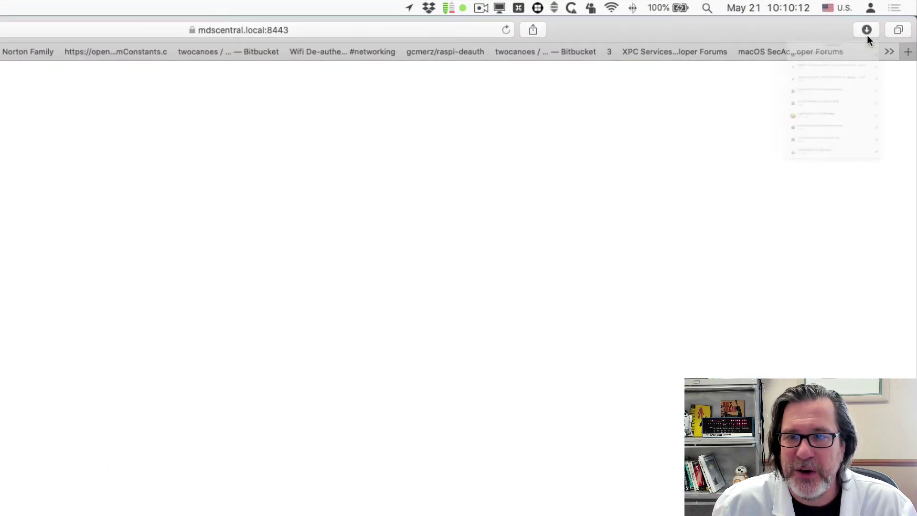
left_click(764, 91)
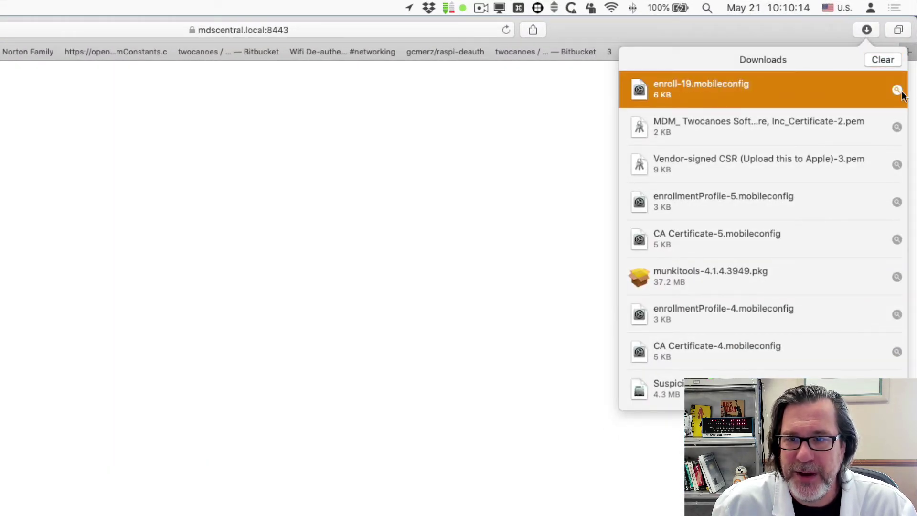
left_click(898, 91)
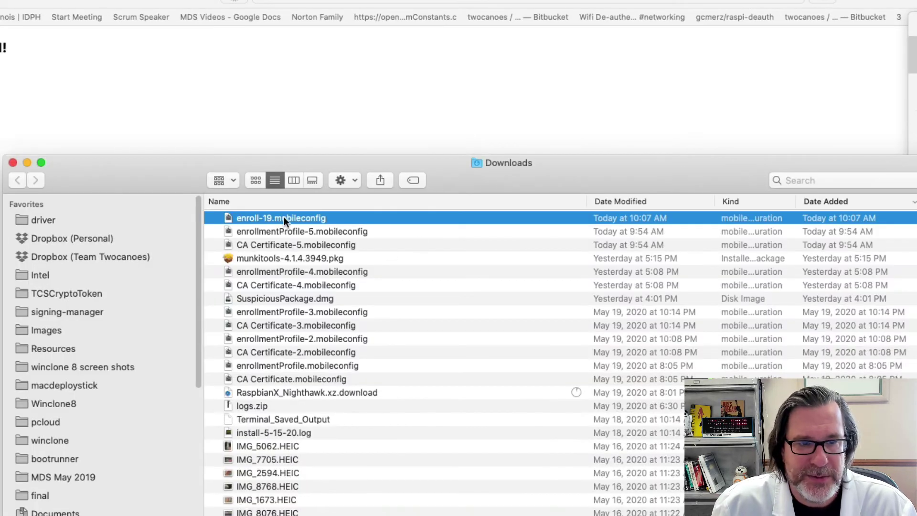
left_click_drag(284, 218, 741, 406)
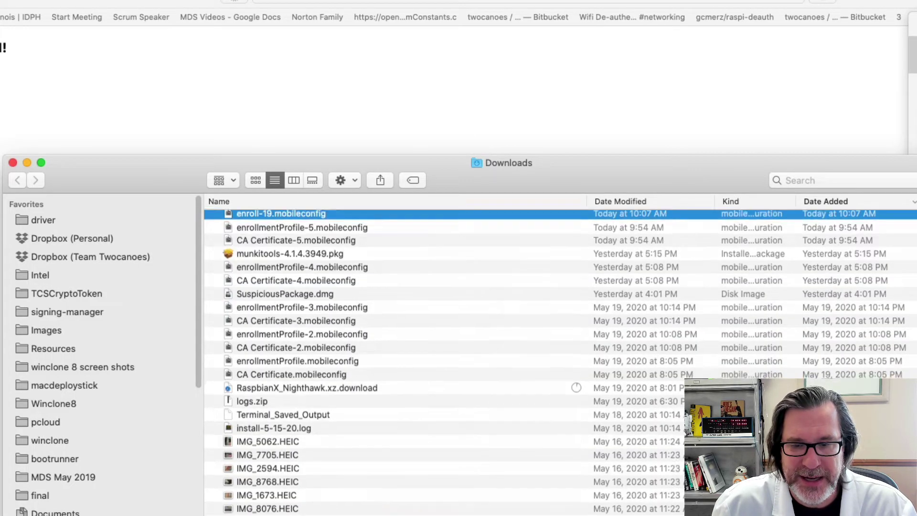
key("super+w")
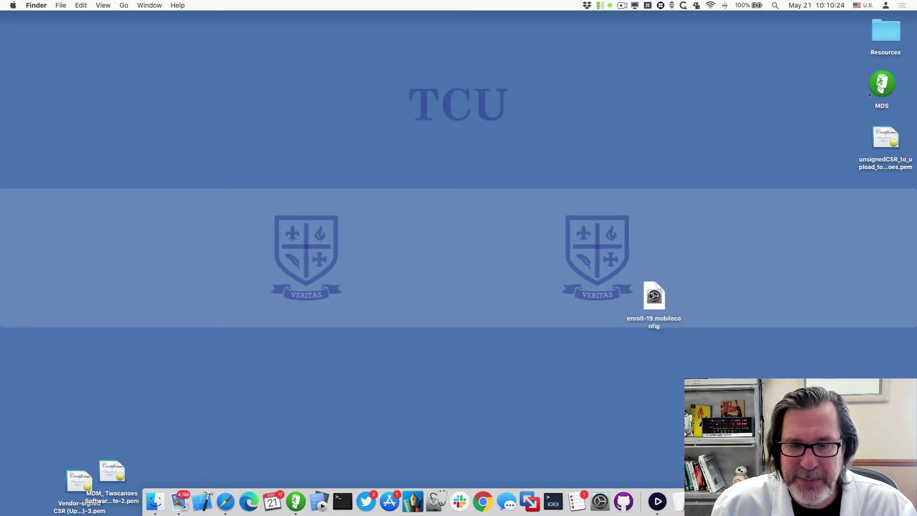
Move the old profiles out of Resources/Profiles and put enroll-19.mobileconfig in their place
double_click(882, 38)
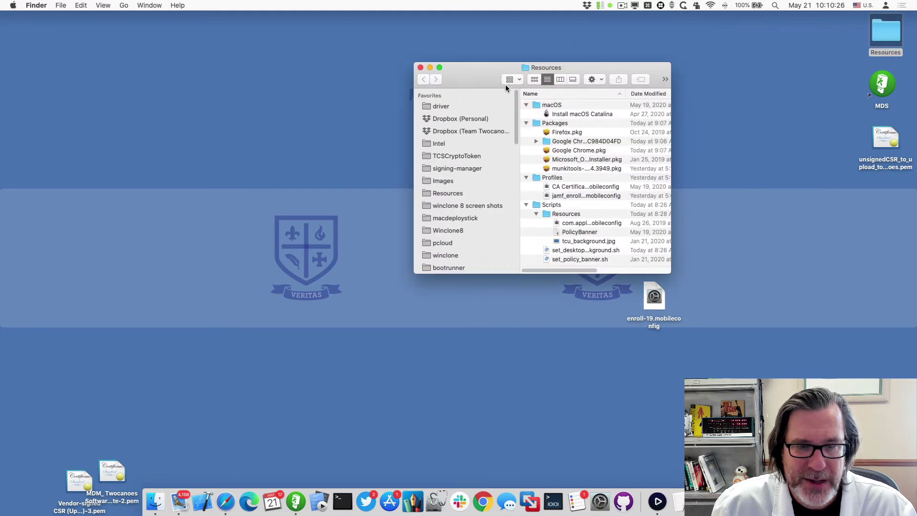
double_click(555, 177)
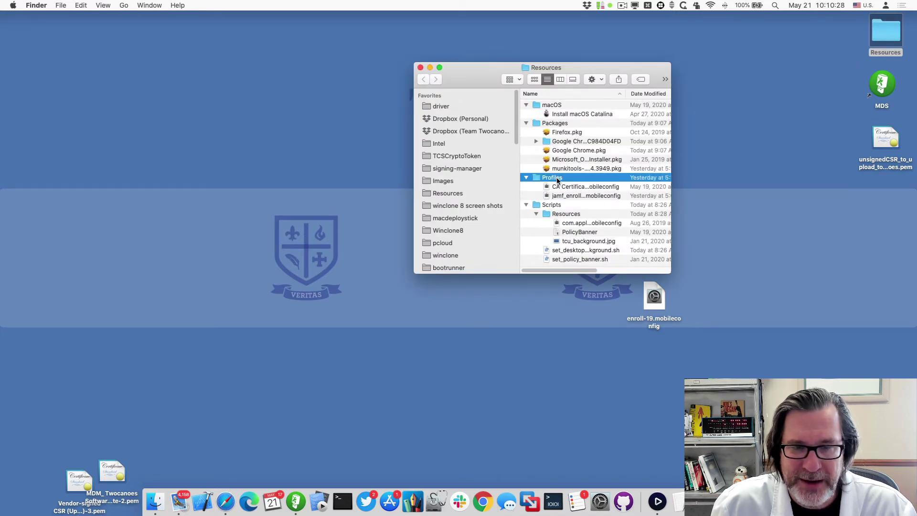
key("super+a")
left_click_drag(554, 106, 802, 114)
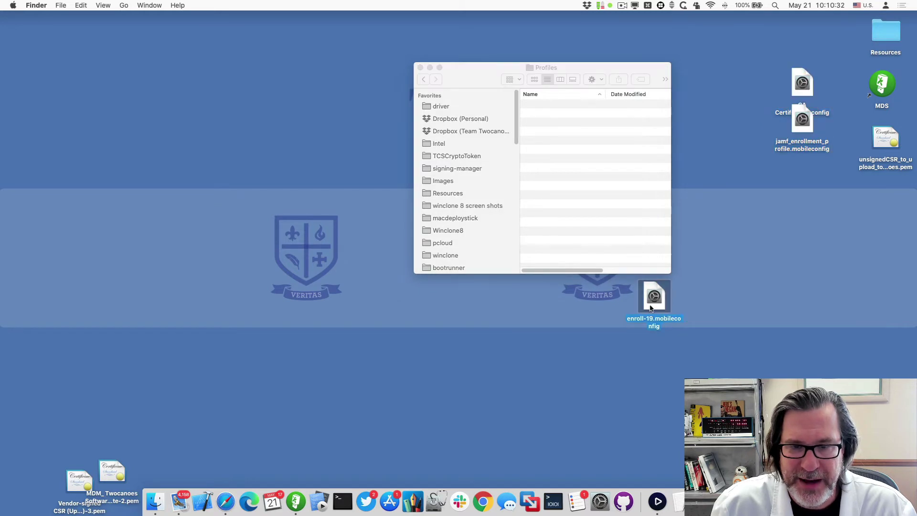
left_click_drag(647, 293, 596, 198)
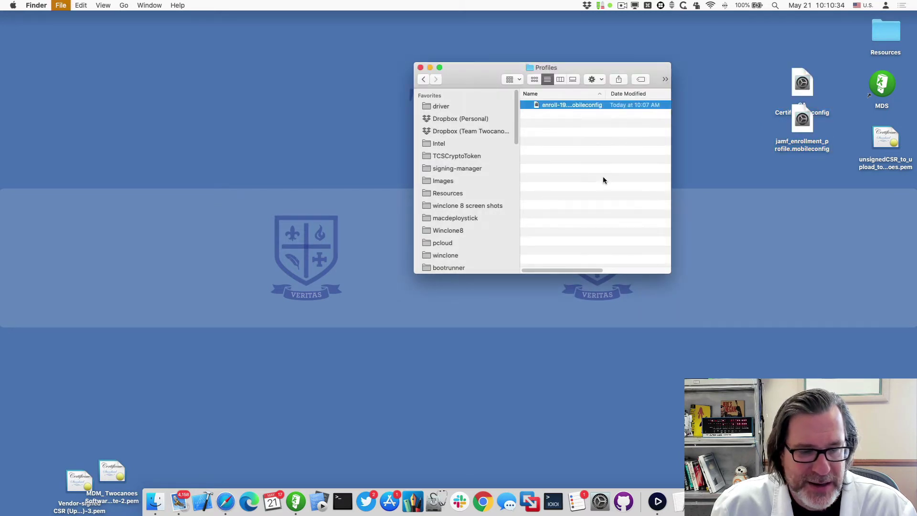
key("super+w")
key("super+Tab")
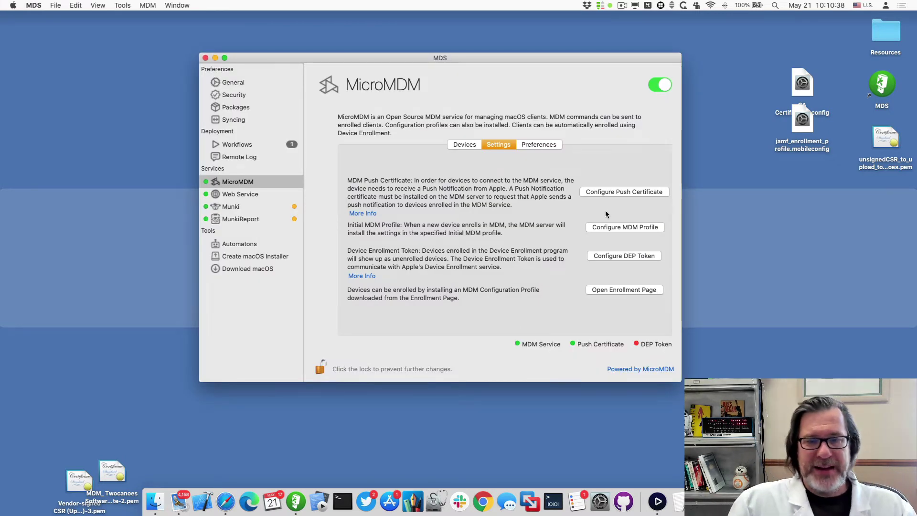
Confirm the Catalina + Packages + JAMF + SCRIPTS workflow's profiles come from the Profiles folder, then save the workflow
left_click(237, 145)
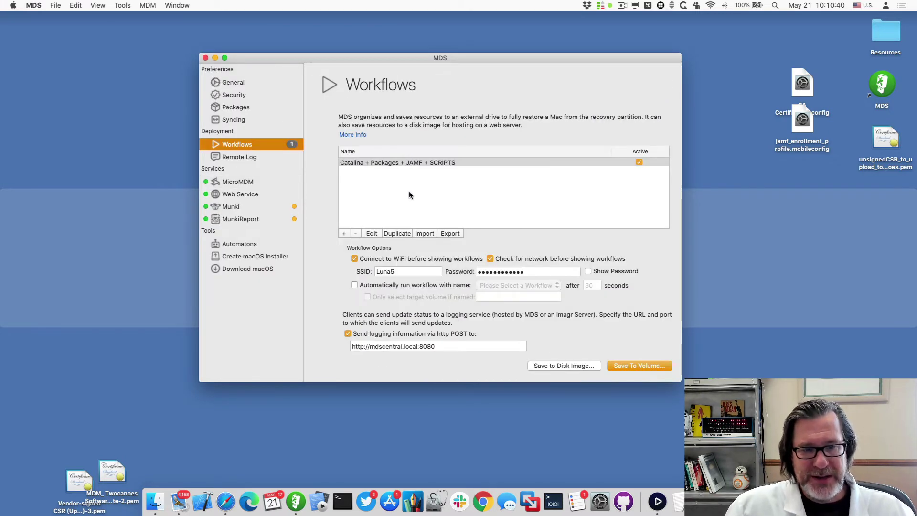
left_click(372, 233)
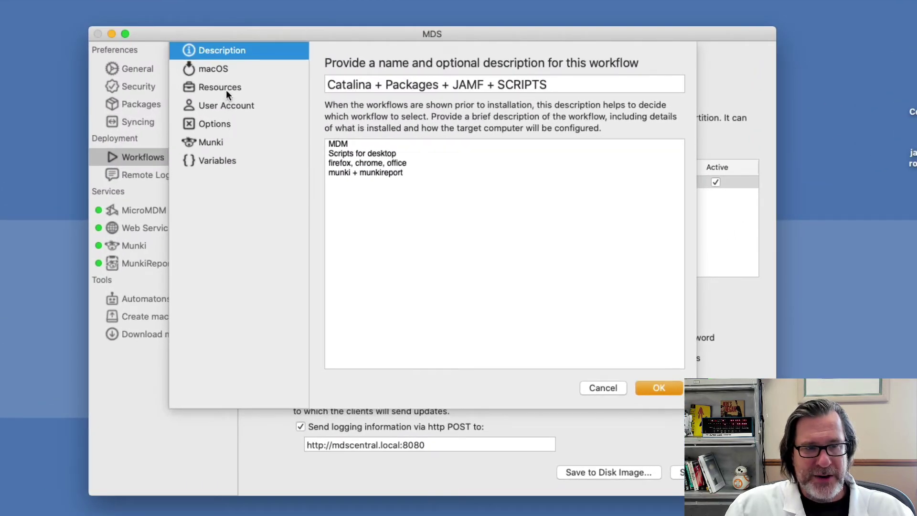
left_click(295, 97)
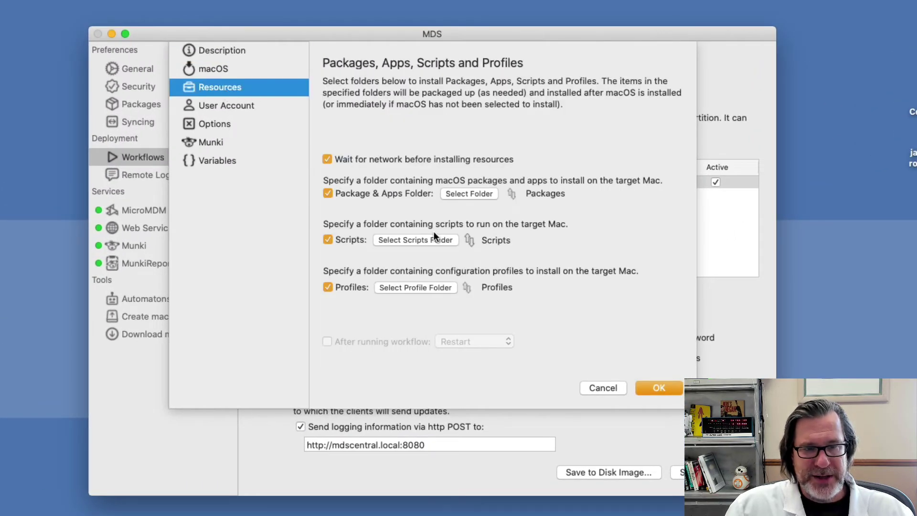
left_click(424, 288)
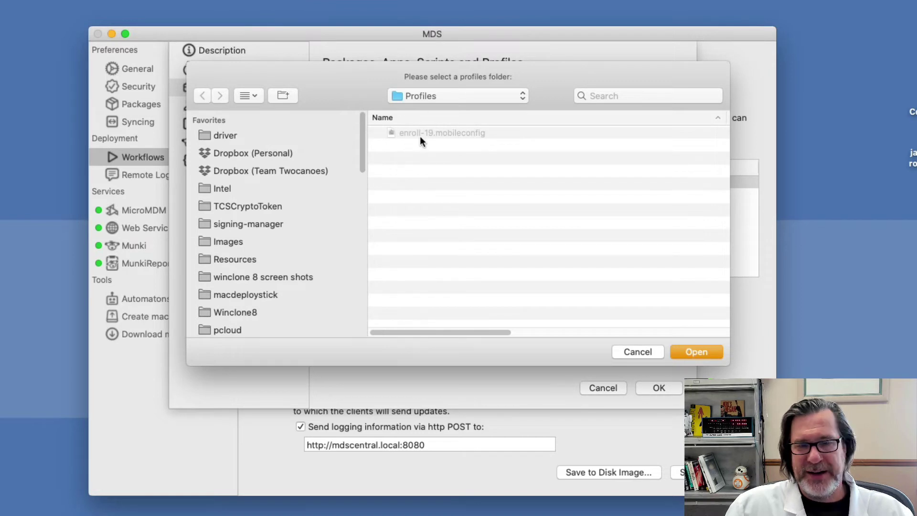
left_click(646, 354)
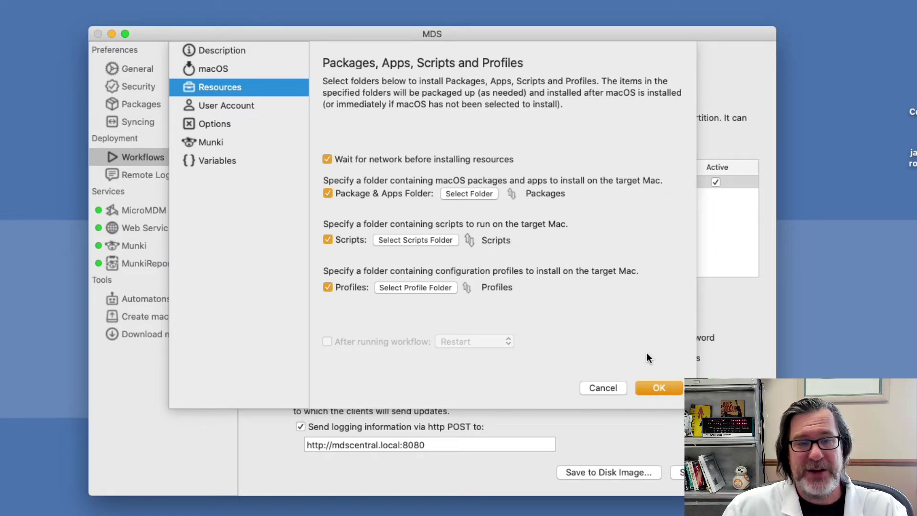
left_click(660, 388)
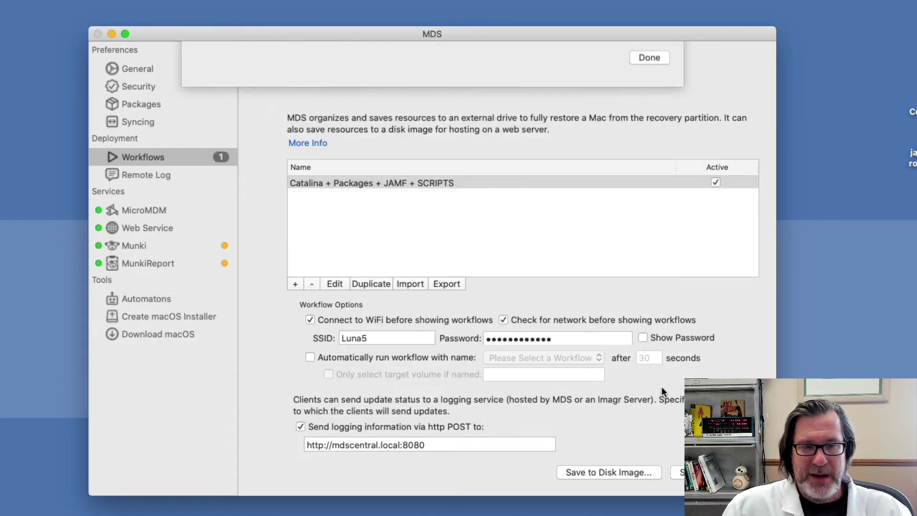
Dismiss the push certificate sheet with Done
left_click(650, 383)
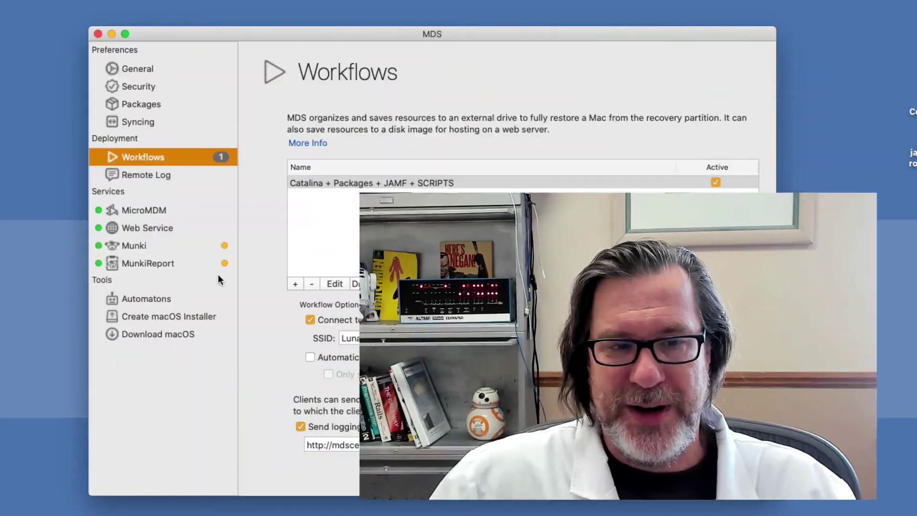
Open the MicroMDM service settings and unlock them with the administrator password
left_click(159, 214)
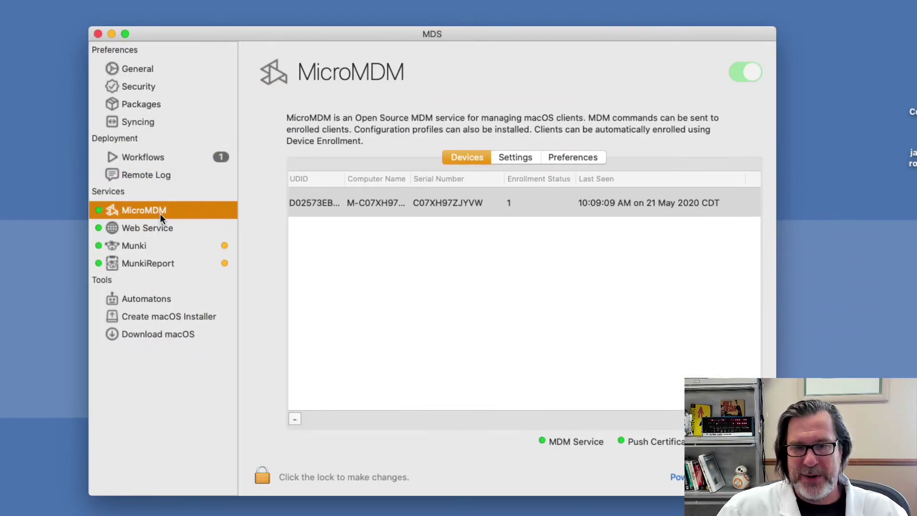
left_click(521, 160)
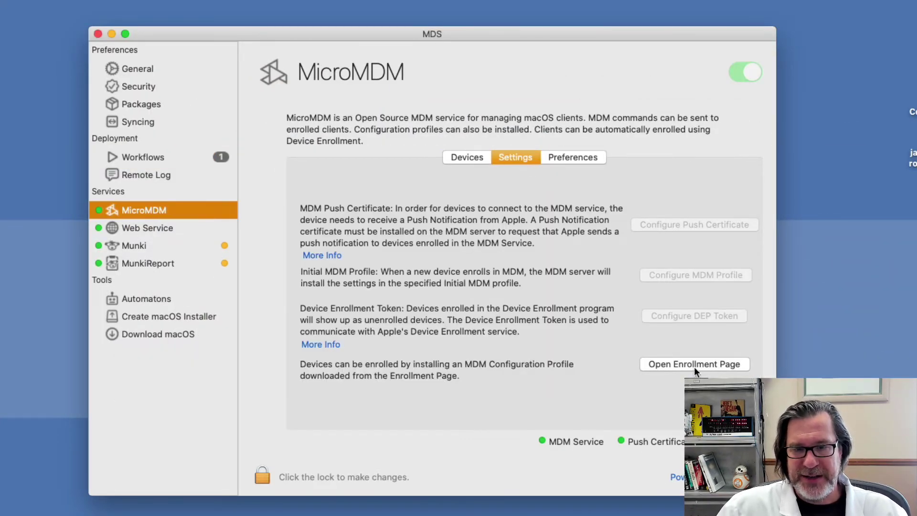
left_click(264, 474)
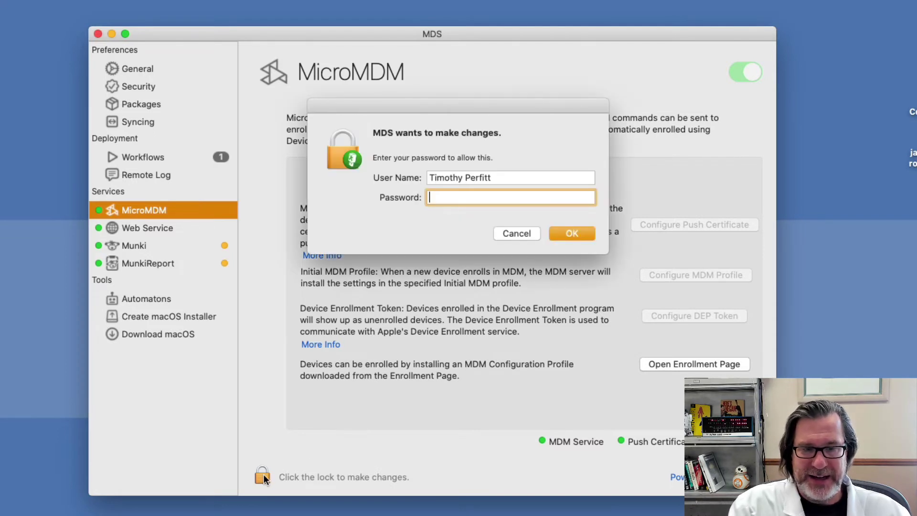
type("*********")
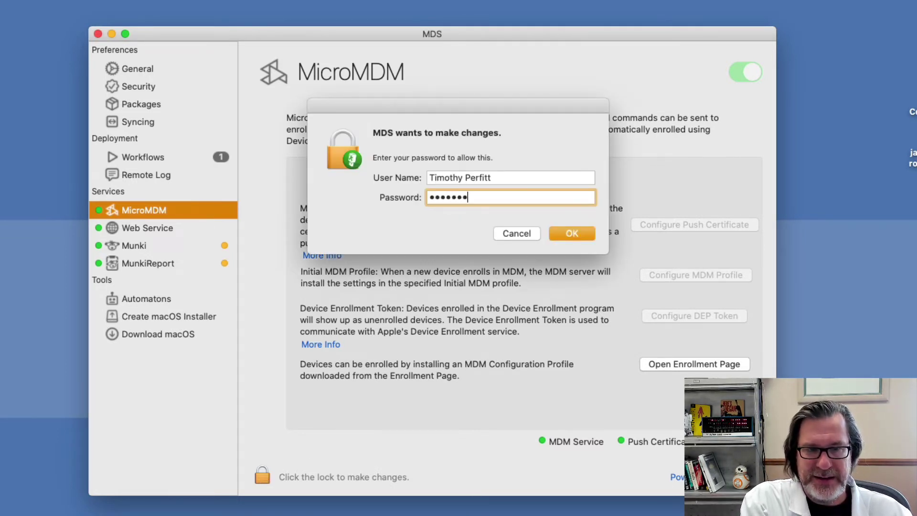
key("Return")
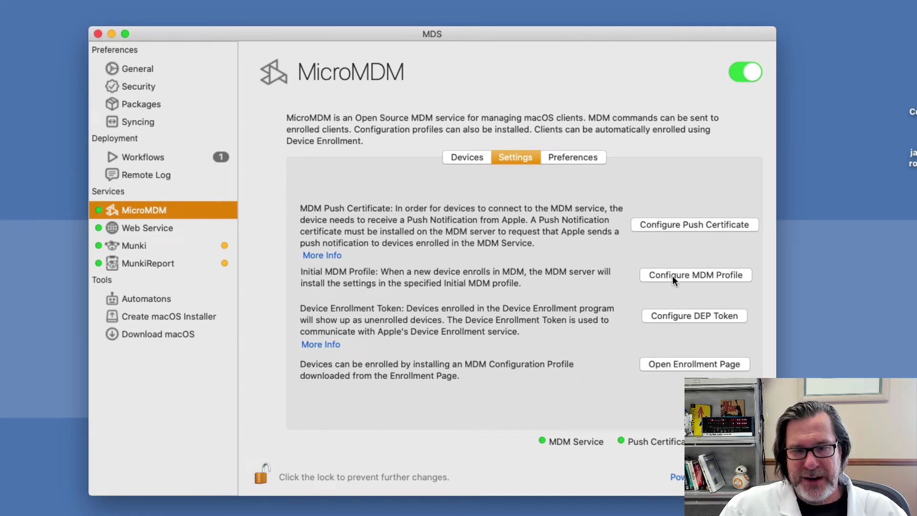
Export the DEP public key to the Desktop as DEP Public Key and close the token dialog
left_click(686, 316)
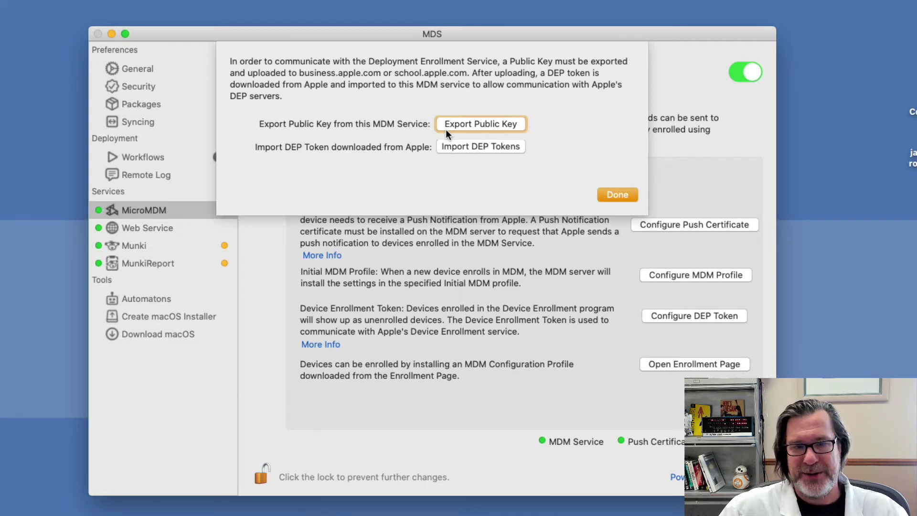
left_click(459, 125)
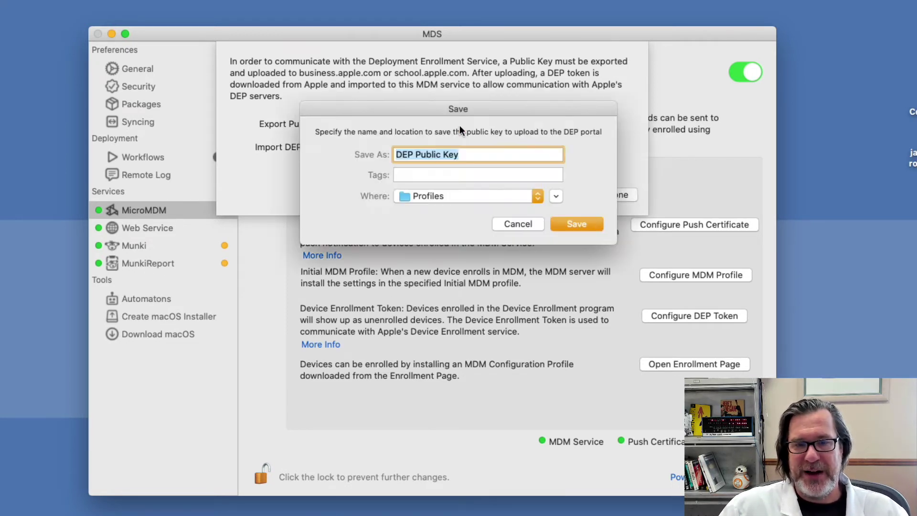
key("Return")
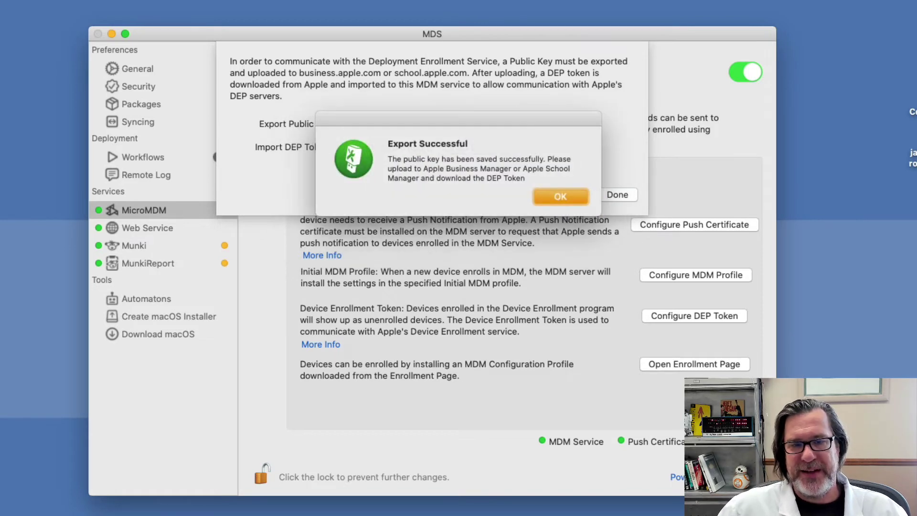
left_click(557, 195)
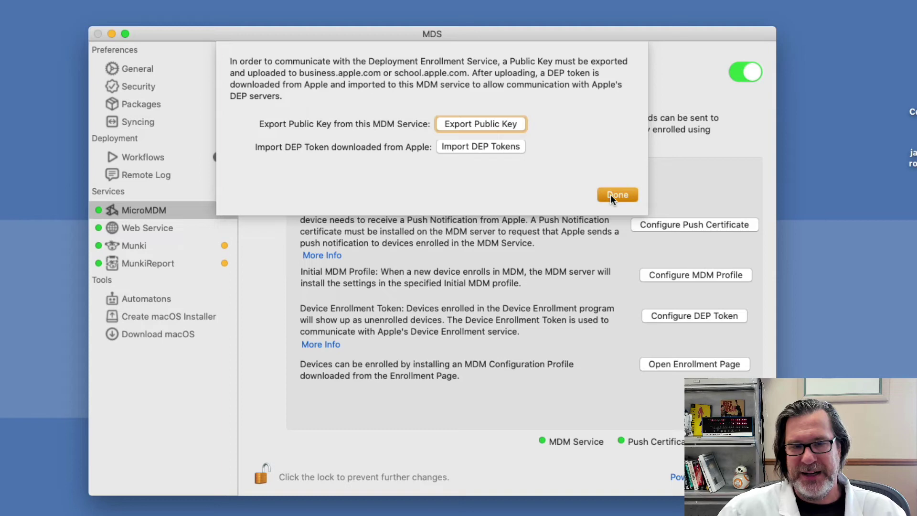
left_click(618, 195)
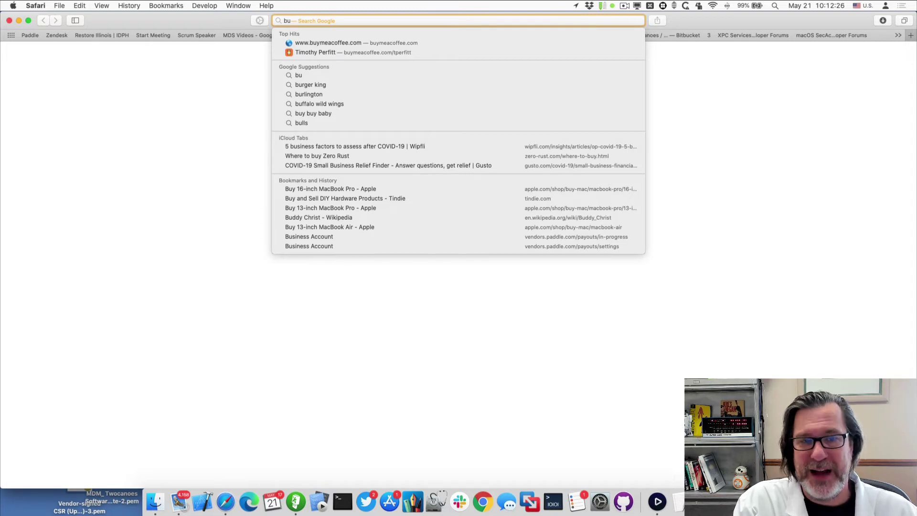
Load business.apple.com in Safari
type("siness.appe.com")
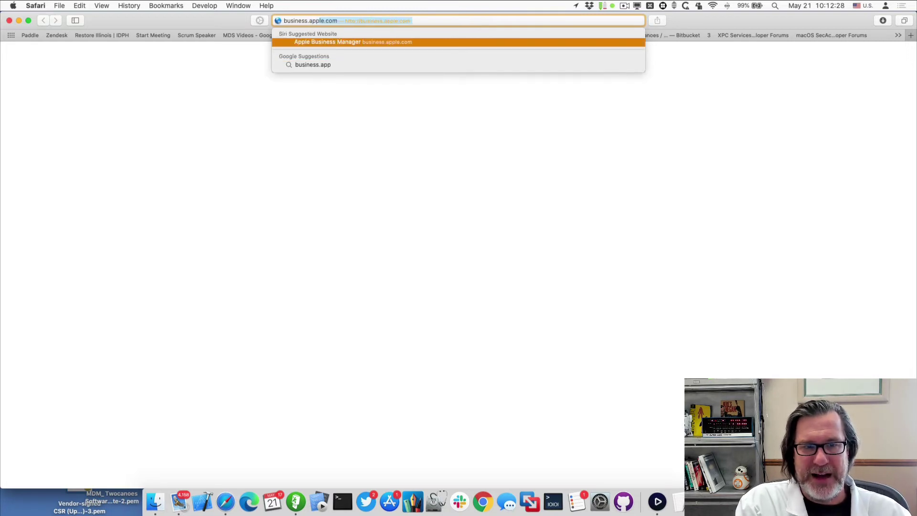
key("BackSpace")
key("BackSpace")
type("le")
key("Return")
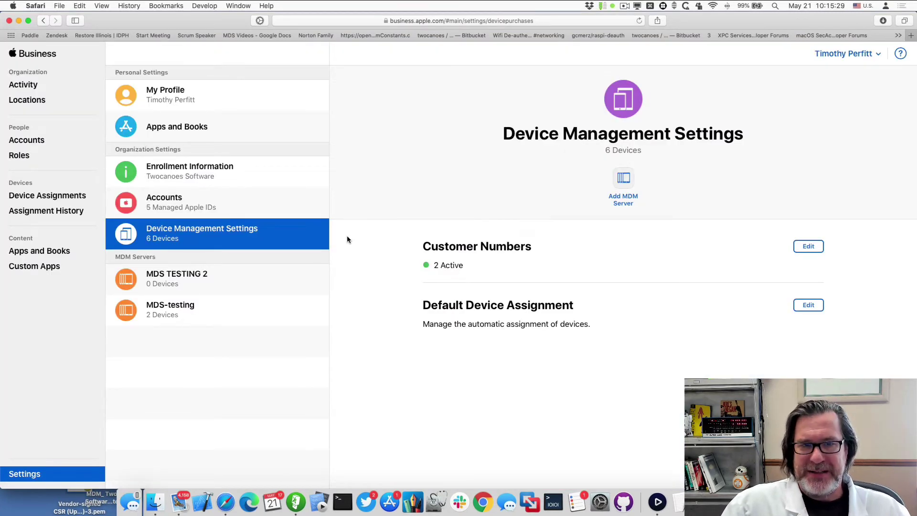
Add an MDM server named MDS MDM Server using DEP Public Key.pem as its public key
left_click(622, 178)
double_click(430, 232)
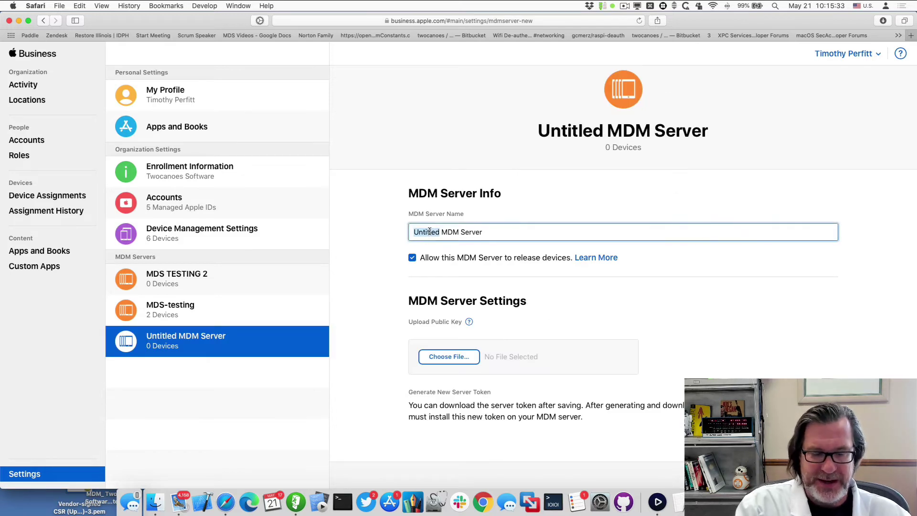
type("MDS")
left_click(467, 258)
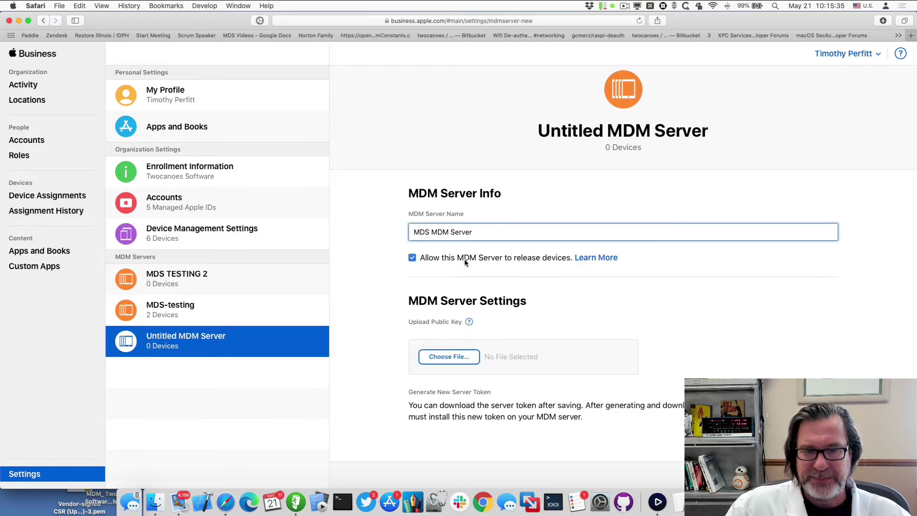
left_click(467, 258)
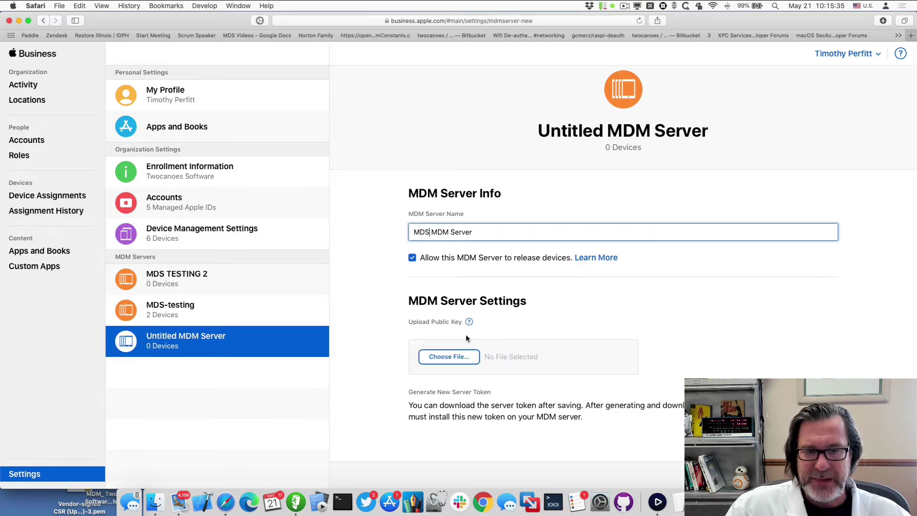
left_click(448, 357)
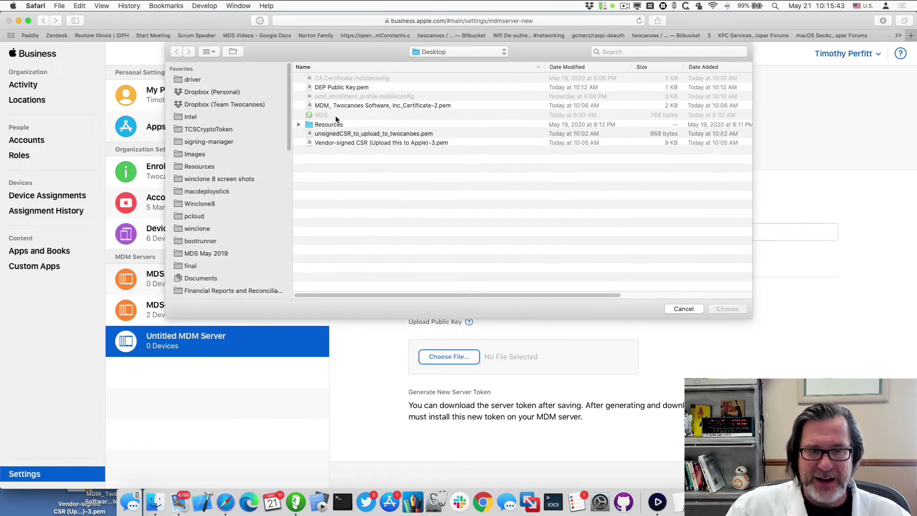
double_click(338, 90)
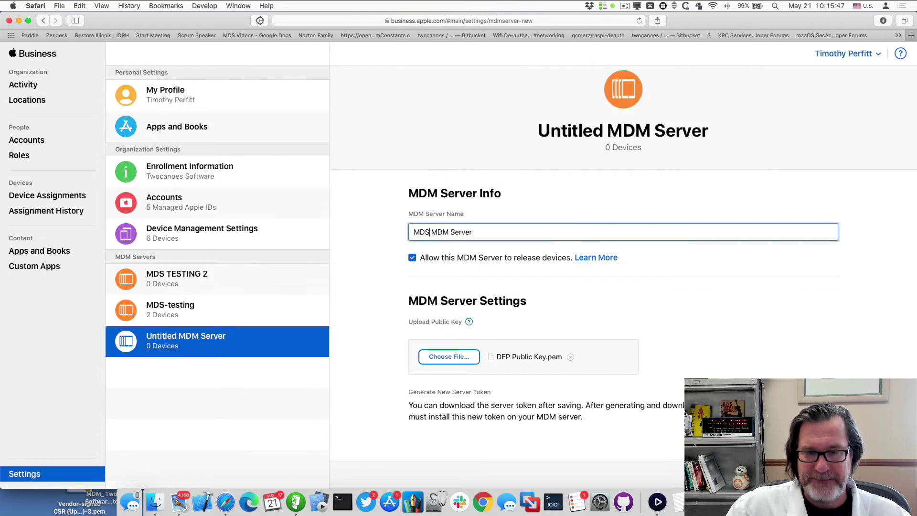
key("Return")
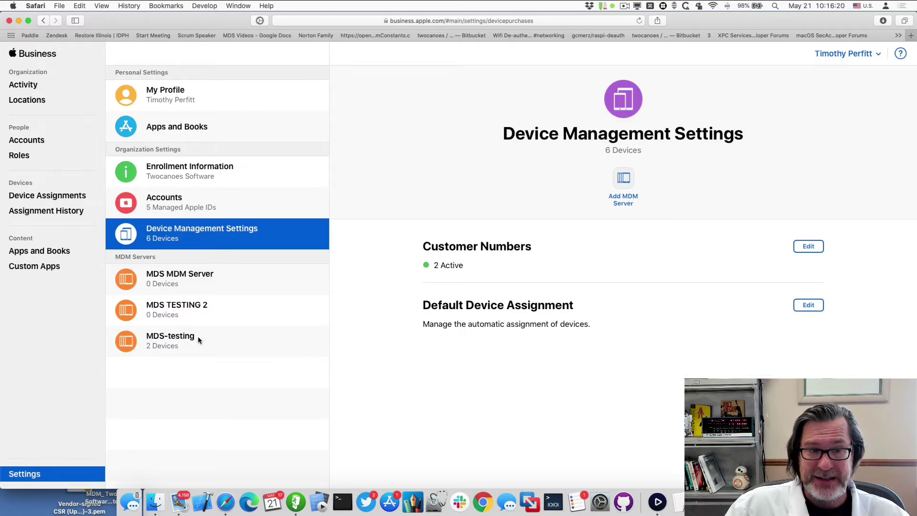
Download a new server token for MDS MDM Server
left_click(190, 284)
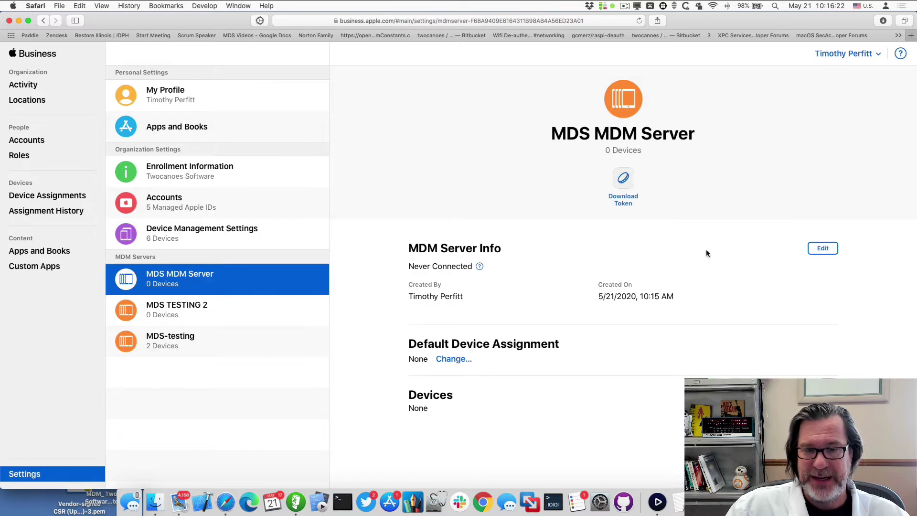
left_click(622, 181)
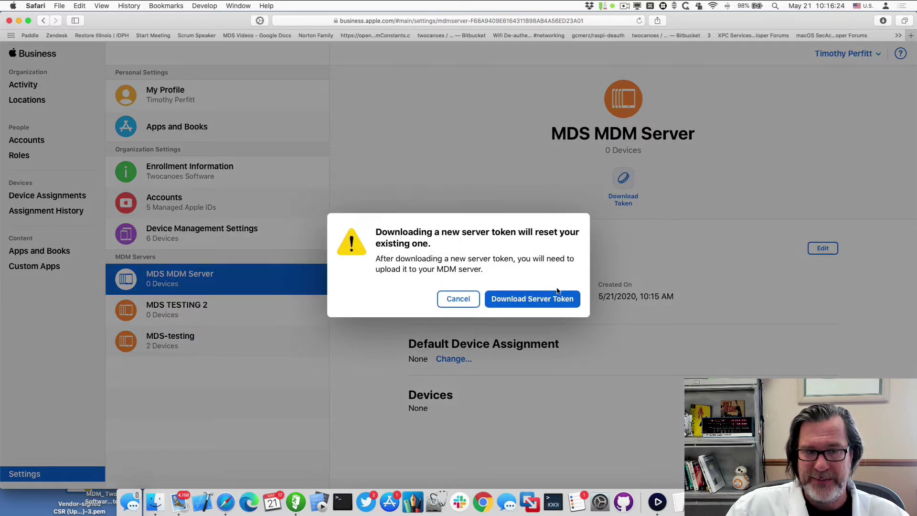
left_click(554, 301)
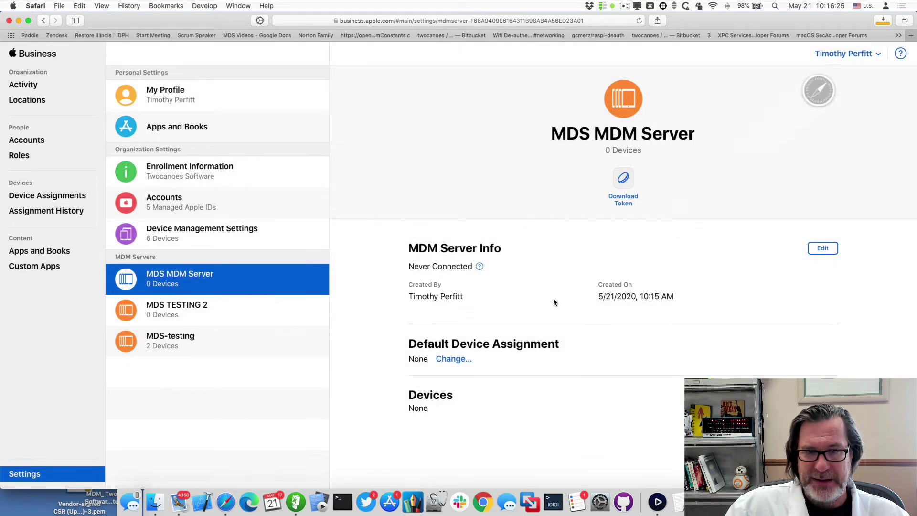
Drag the downloaded .p7m token from Safari's downloads onto the Desktop and return to MDS
left_click(881, 21)
left_click(807, 53)
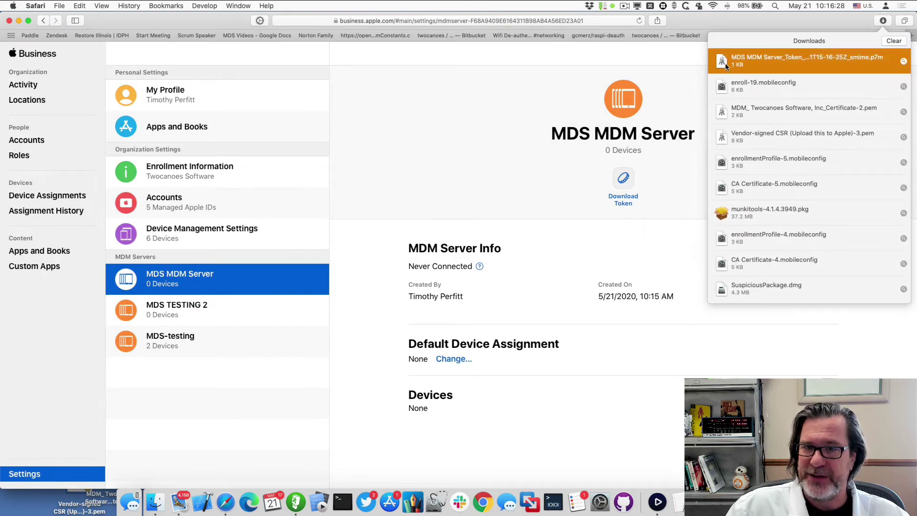
left_click_drag(726, 66, 831, 406)
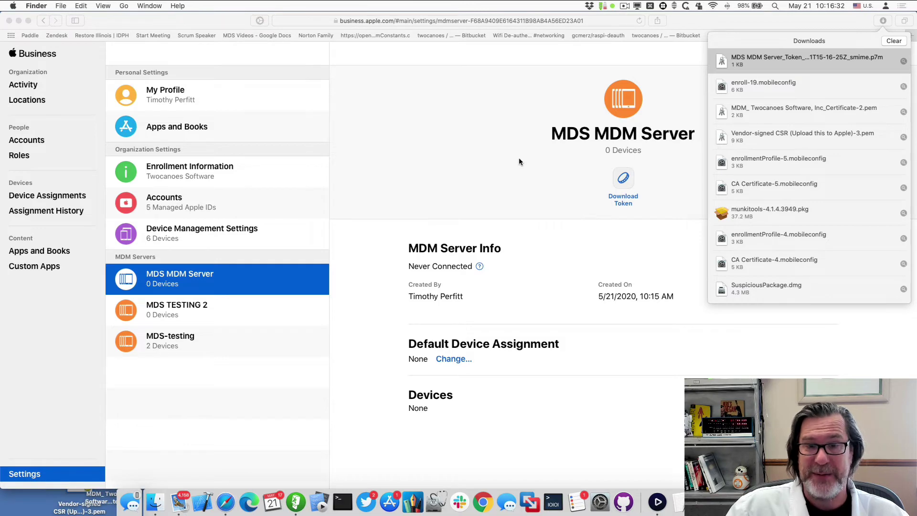
left_click(483, 147)
Close Device Info and import the MDS MDM Server .p7m token through MicroMDM's DEP token configuration
key("super+Tab")
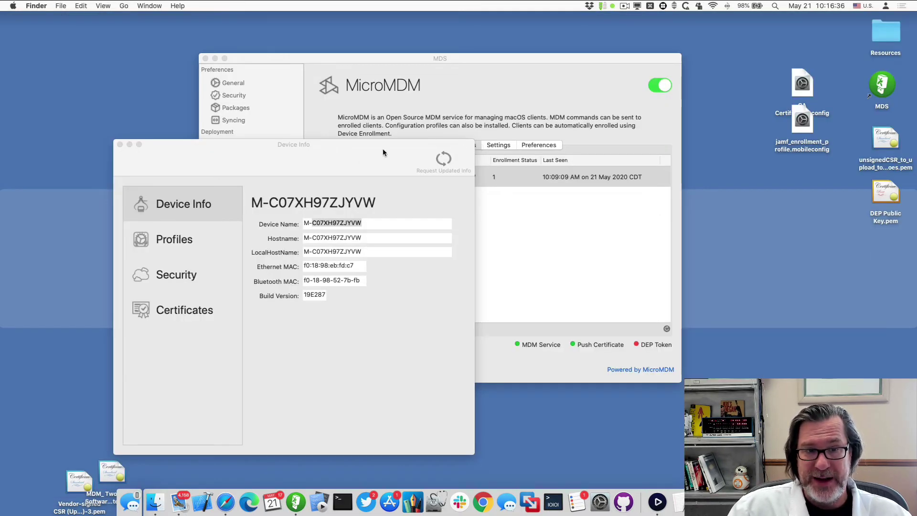
left_click(480, 149)
left_click(497, 144)
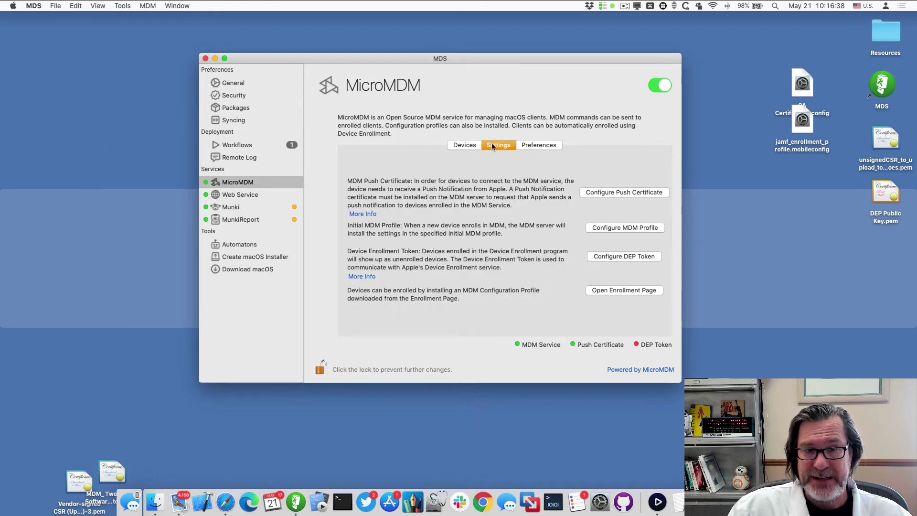
left_click(662, 317)
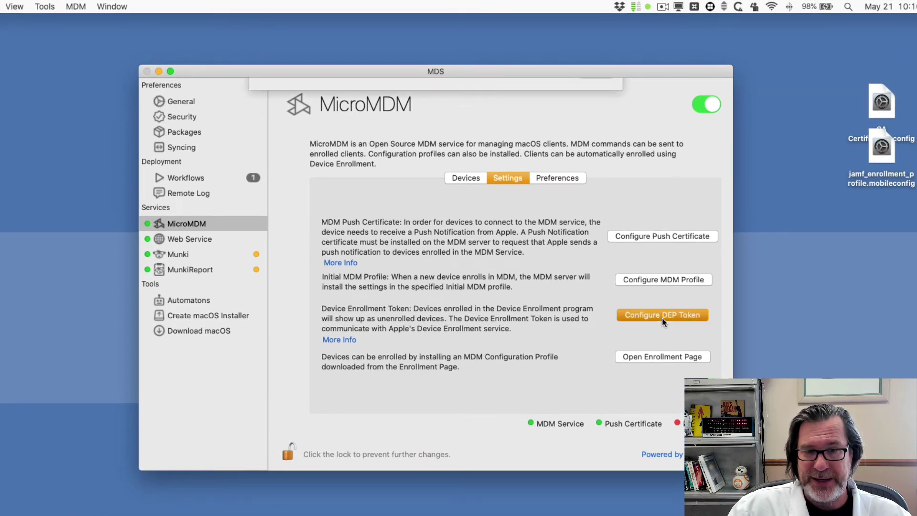
left_click(596, 210)
left_click(652, 316)
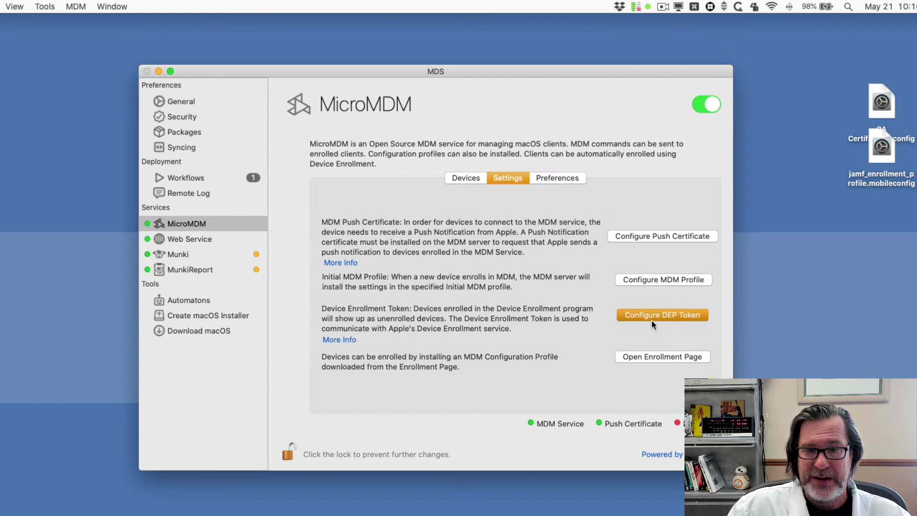
left_click(469, 170)
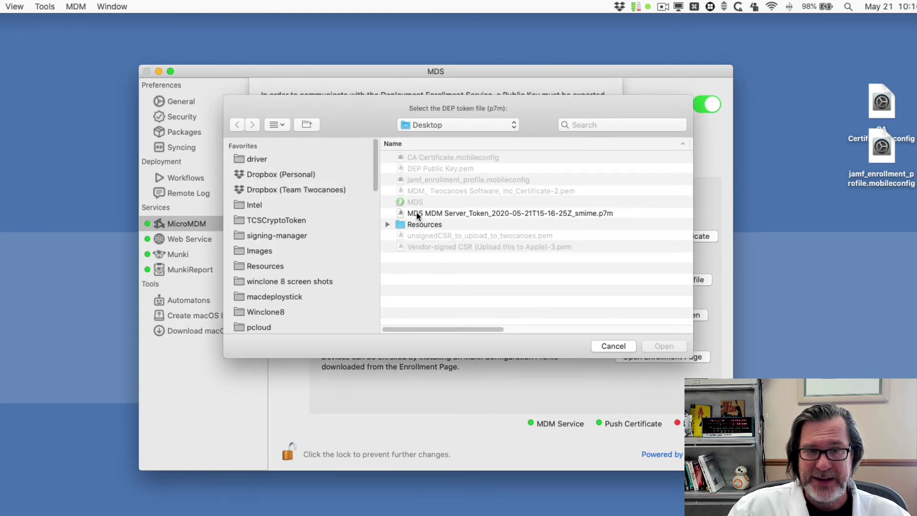
double_click(454, 213)
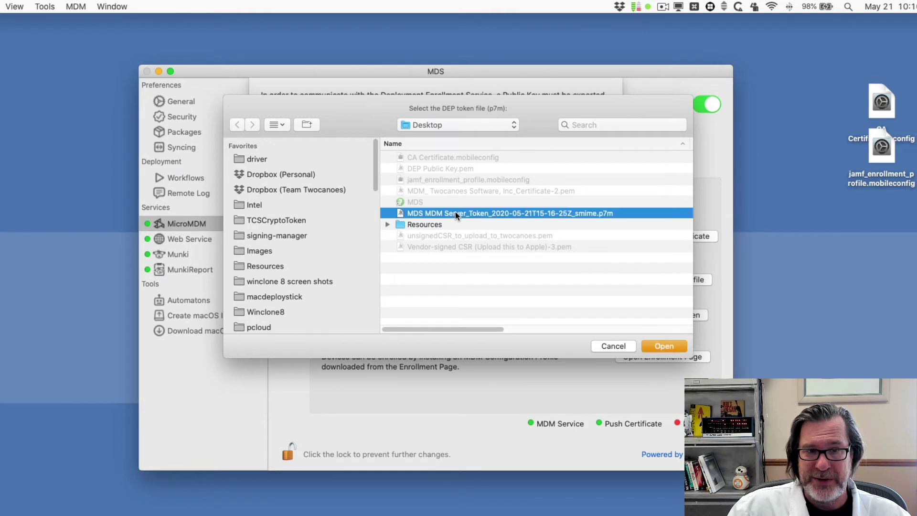
Close the DEP token dialog and toggle the MicroMDM service off and back on
left_click(597, 210)
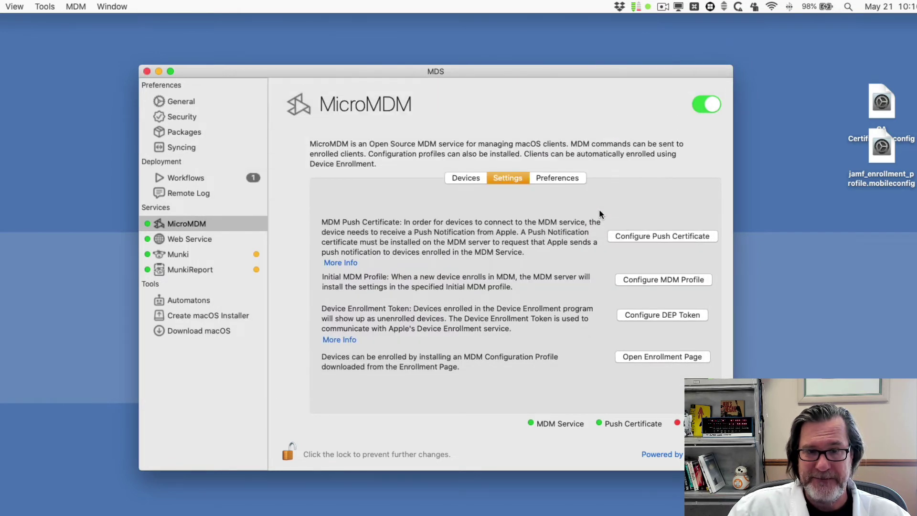
left_click(702, 105)
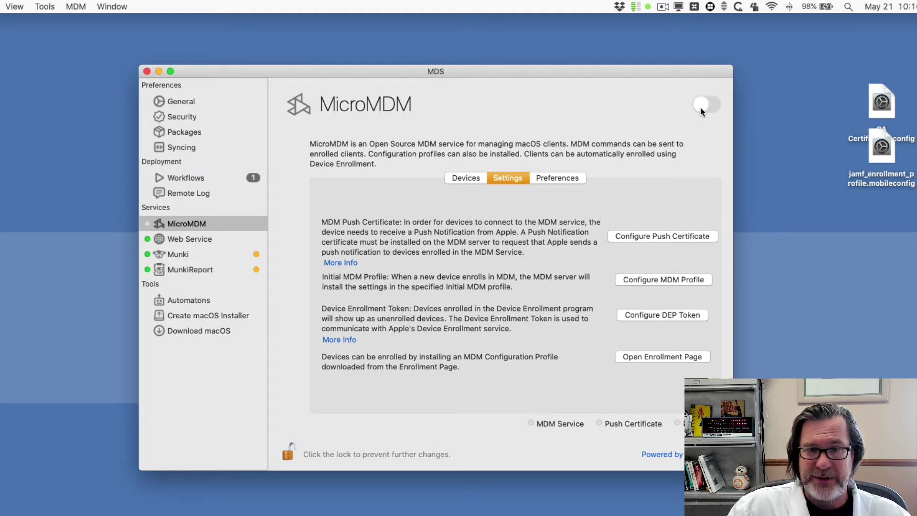
left_click(701, 106)
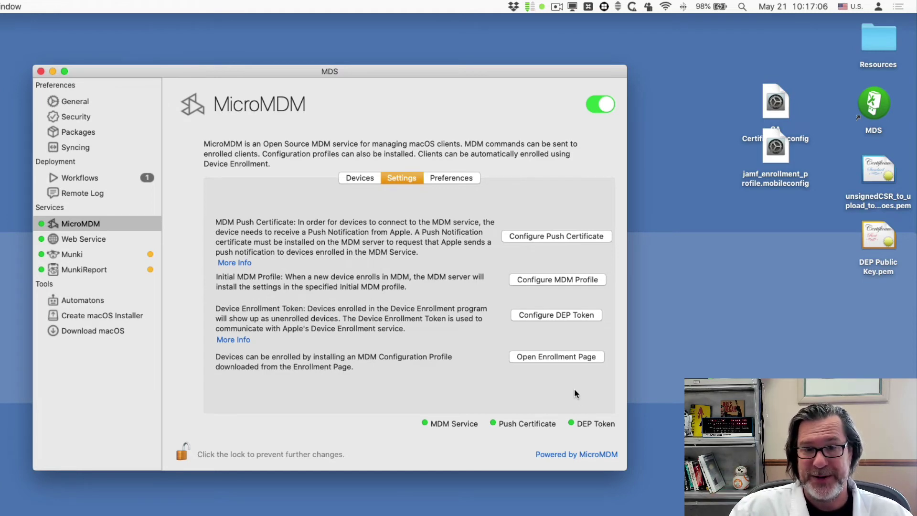
In the DEP enrollment profile, enter the support phone number and support e-mail, and check the enroll URL
left_click(552, 280)
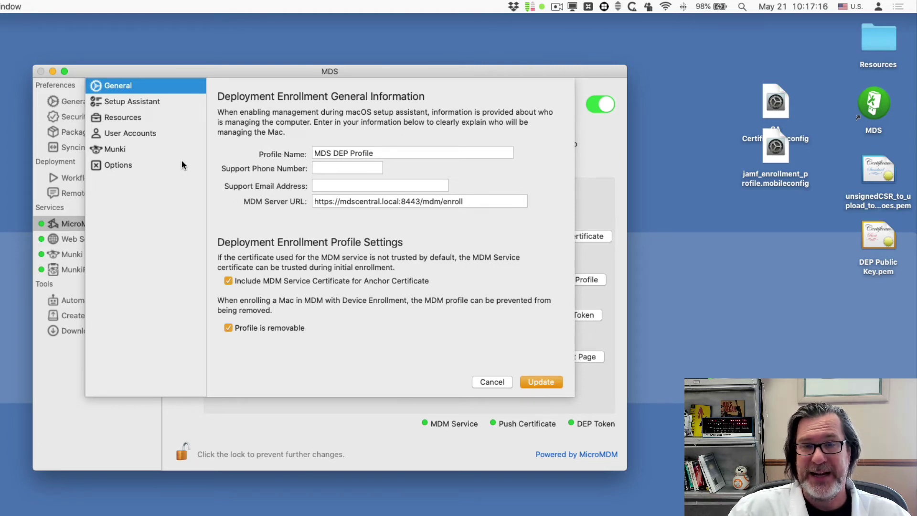
double_click(325, 154)
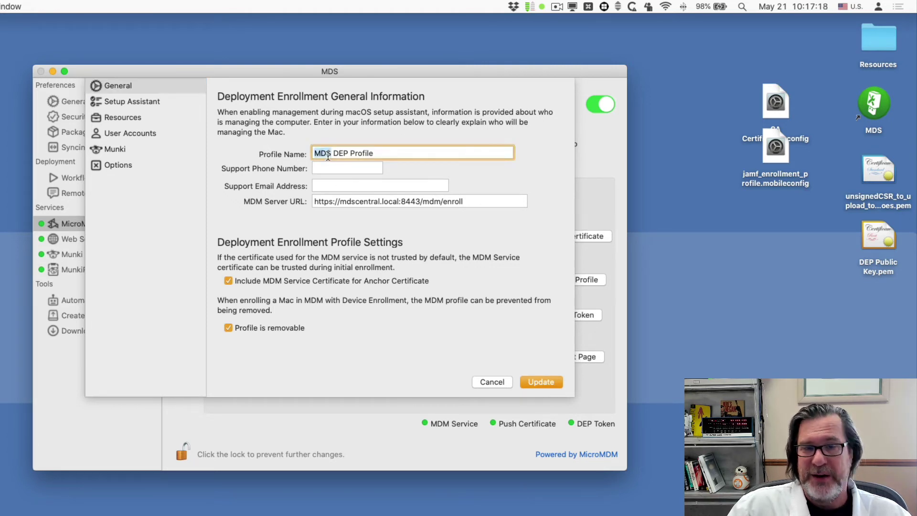
left_click(349, 169)
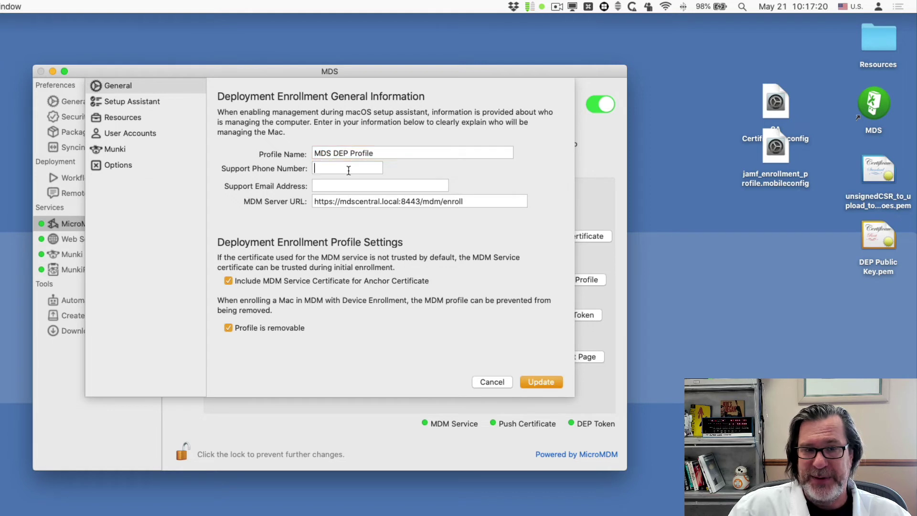
type("630")
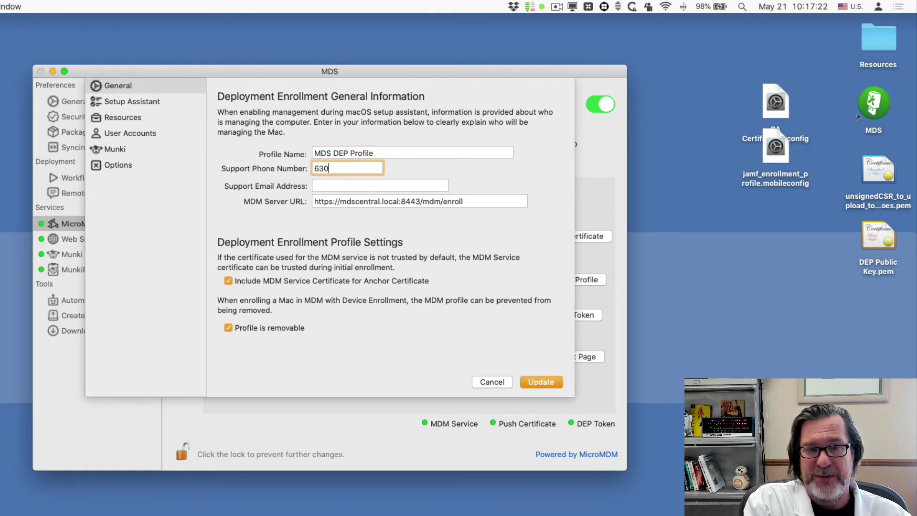
type(" 555 1212")
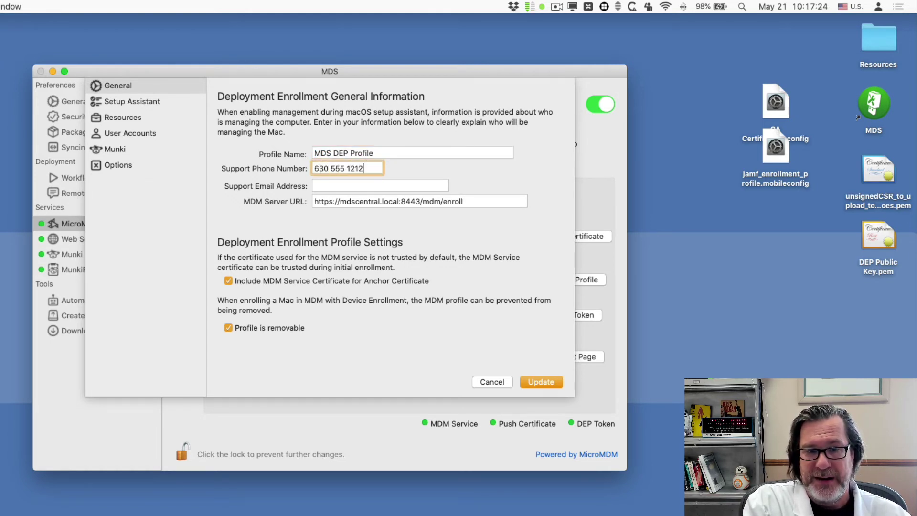
key("Tab")
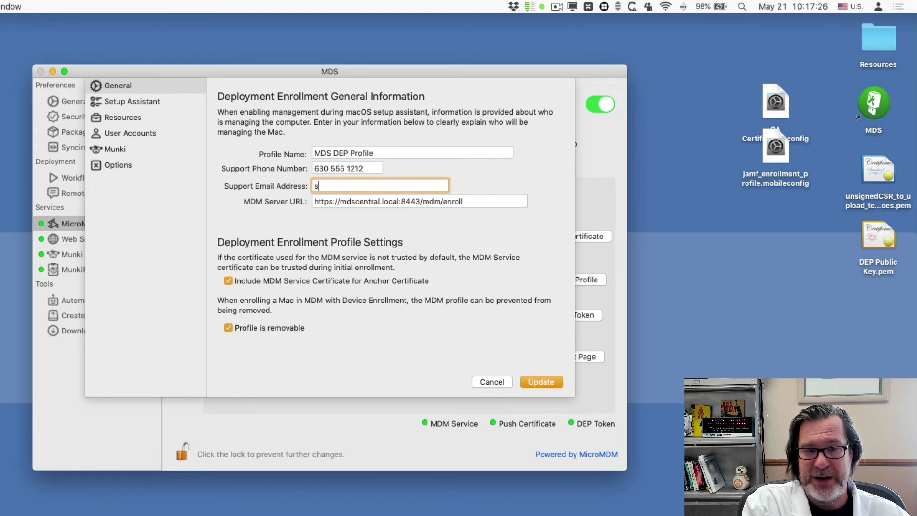
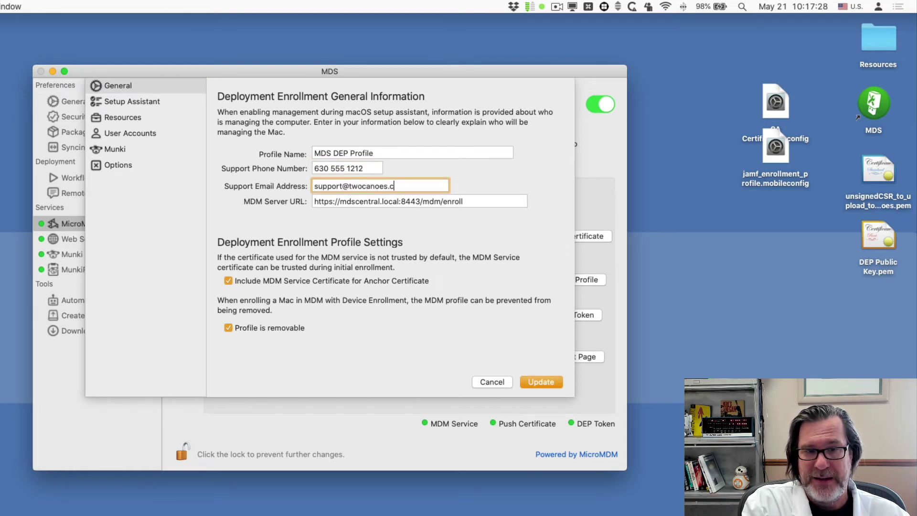
double_click(378, 201)
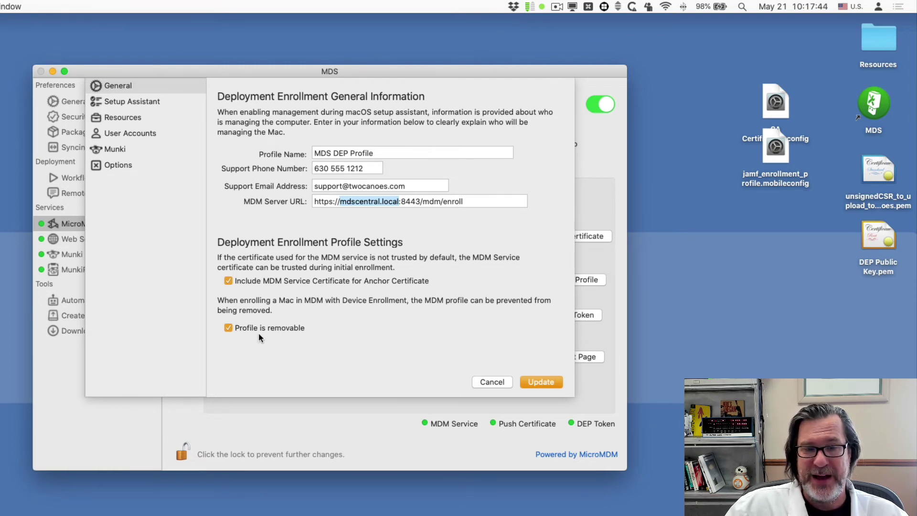
left_click(142, 104)
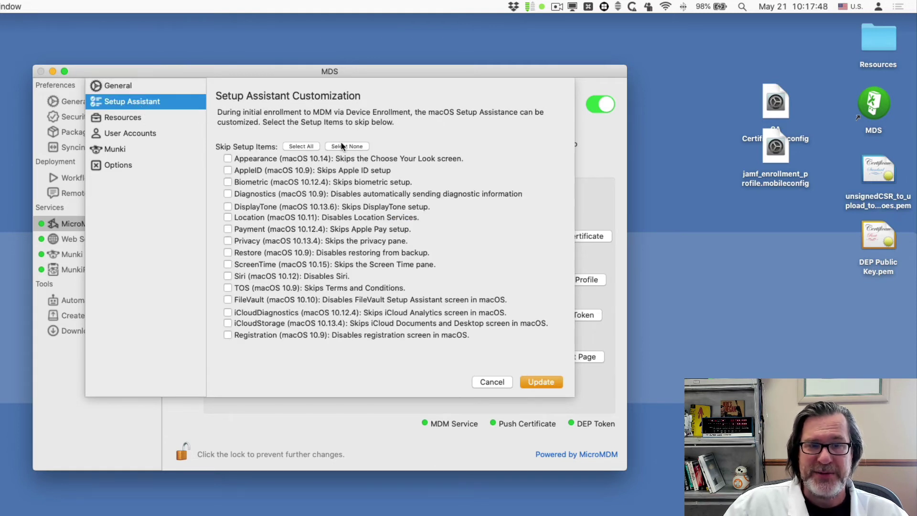
Select All Setup Assistant screens to skip, then move through Resources to User Accounts
left_click(307, 148)
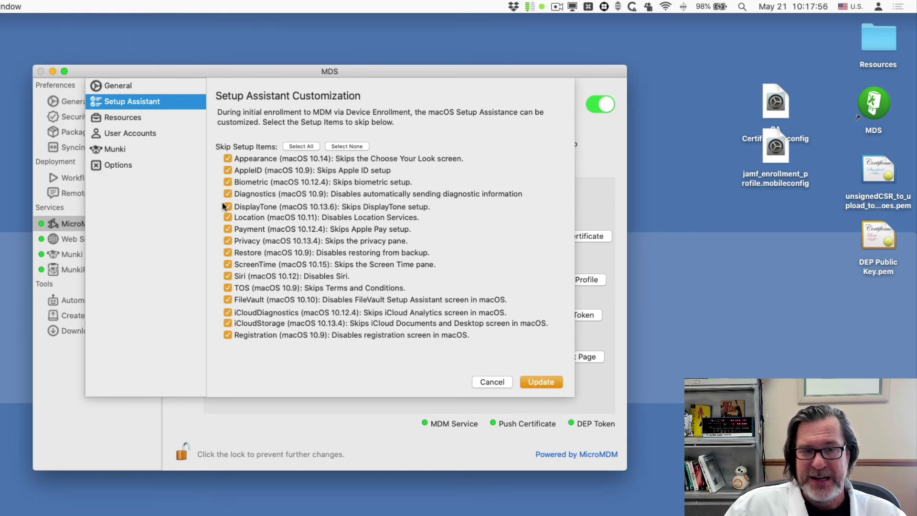
left_click(141, 117)
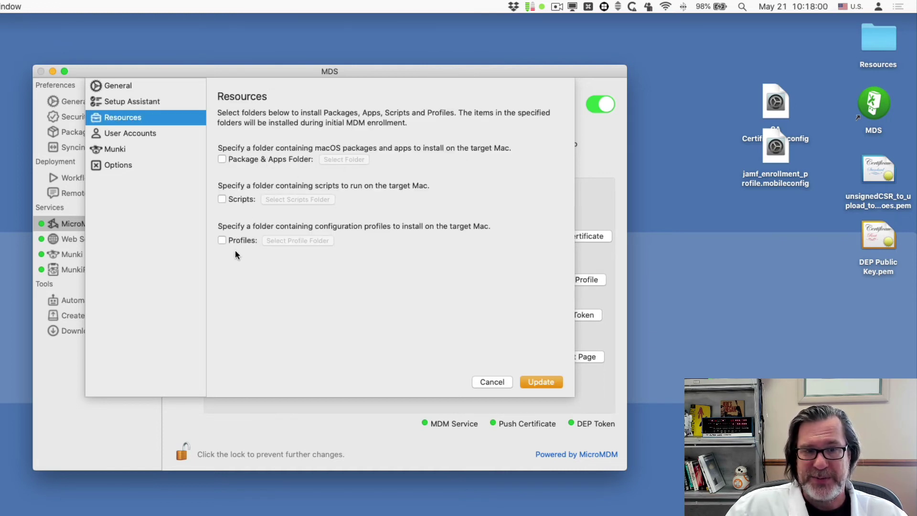
left_click(142, 134)
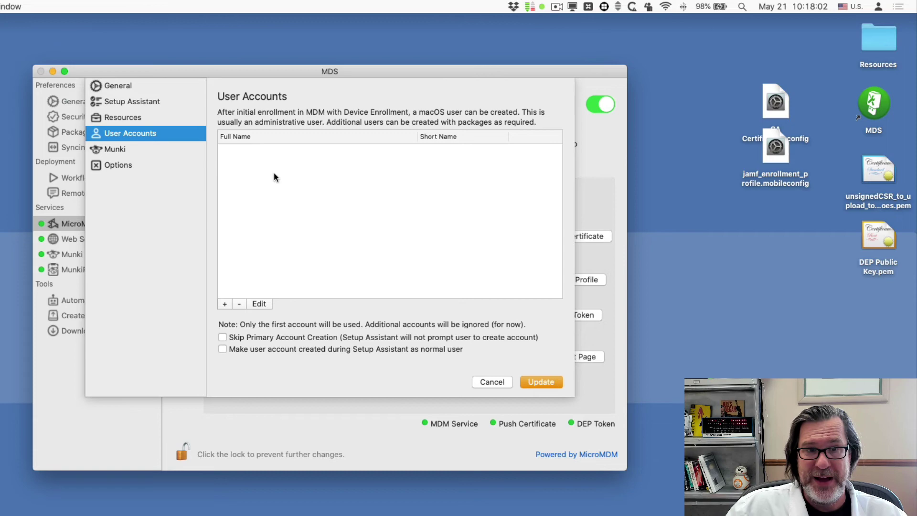
Add a local administrator account 'tcadmin' with its password to the DEP profile's User Accounts
left_click(226, 305)
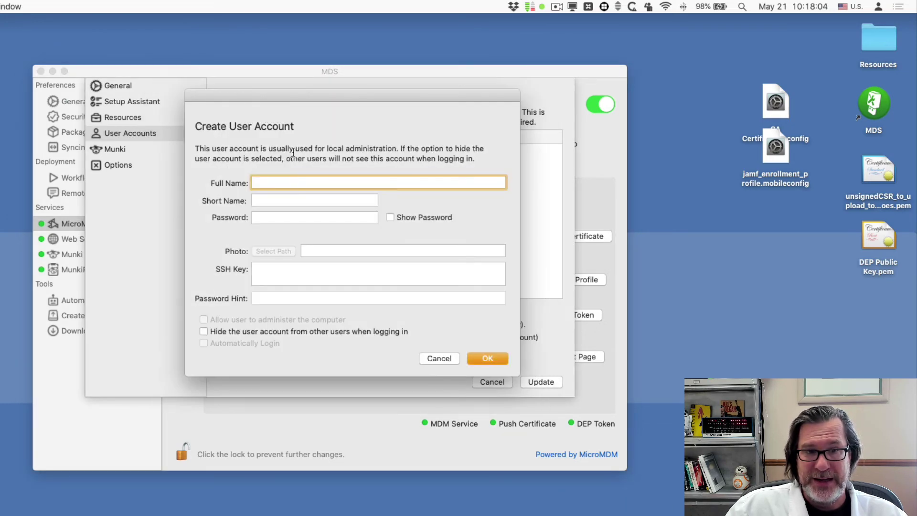
type("tcadmin")
key("Tab")
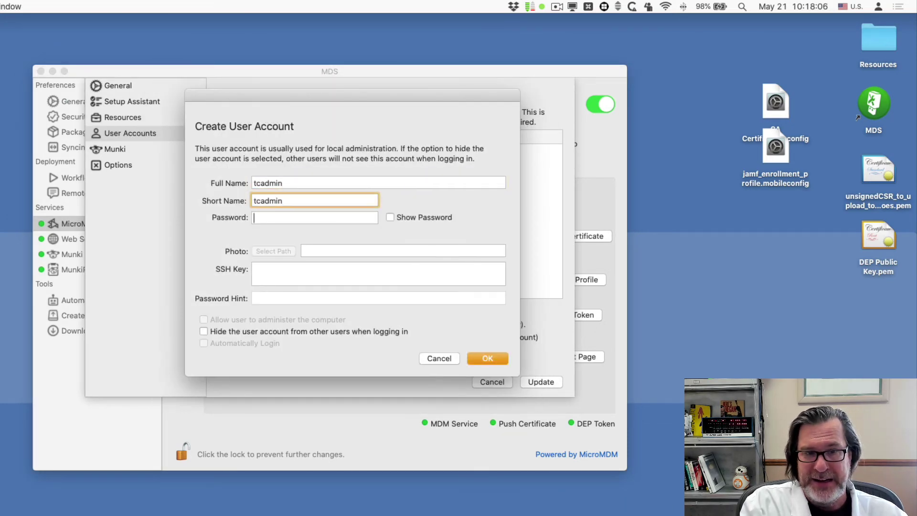
key("Tab")
type("password1")
key("Tab")
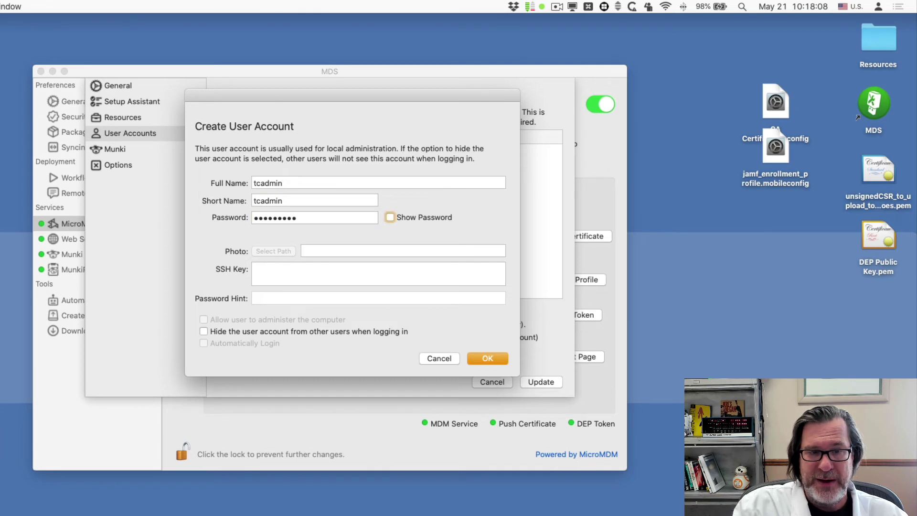
left_click(488, 358)
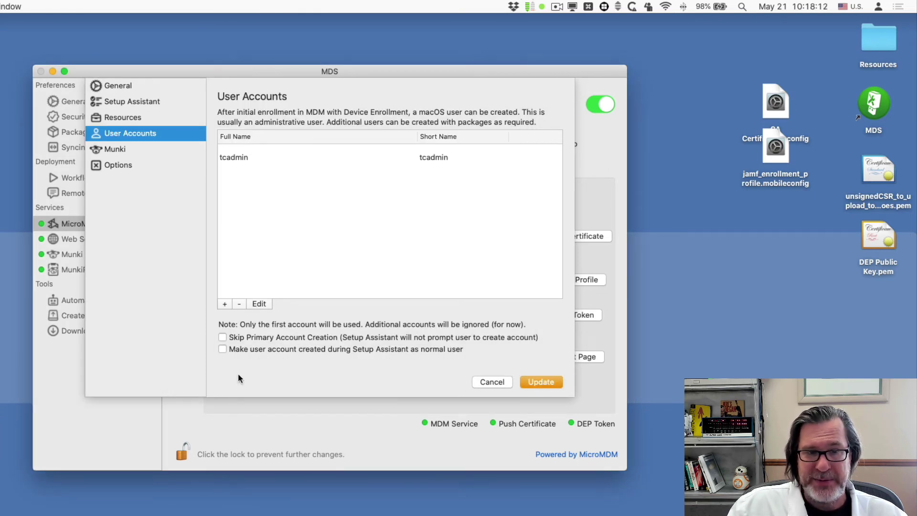
left_click(248, 350)
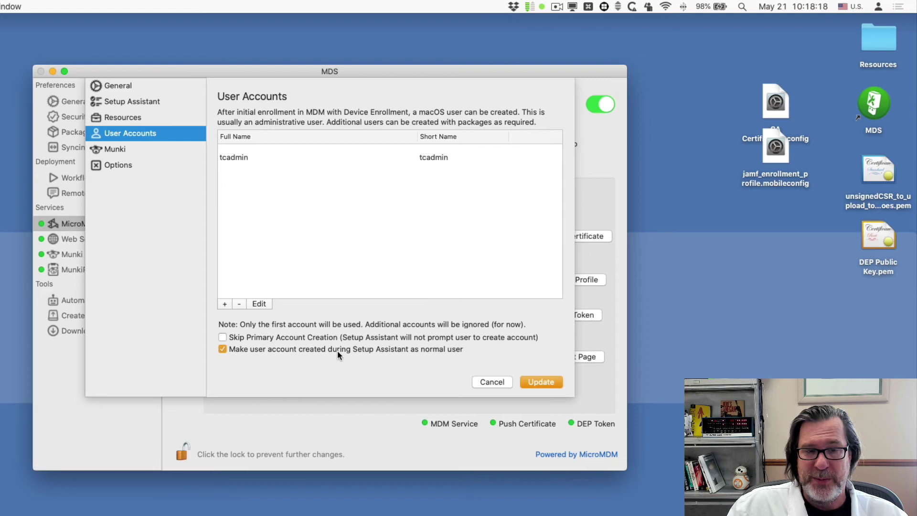
left_click(300, 352)
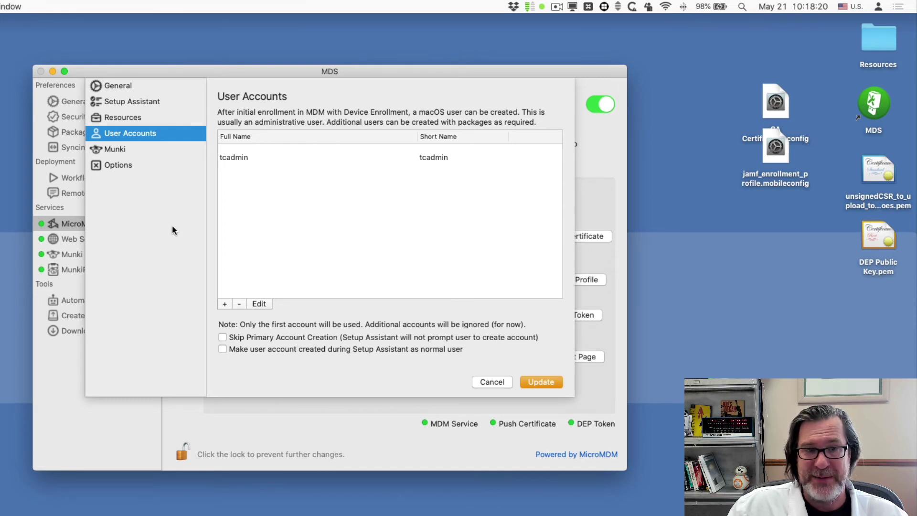
left_click(123, 150)
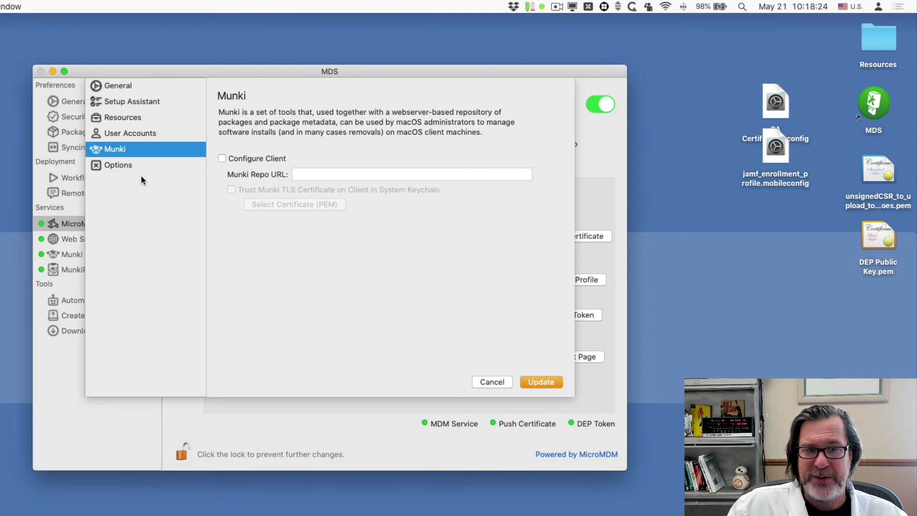
Turn on Enable SSH, administrator screen sharing and Remote Management (ARD) in the profile's Options, then update it
left_click(133, 165)
left_click(254, 133)
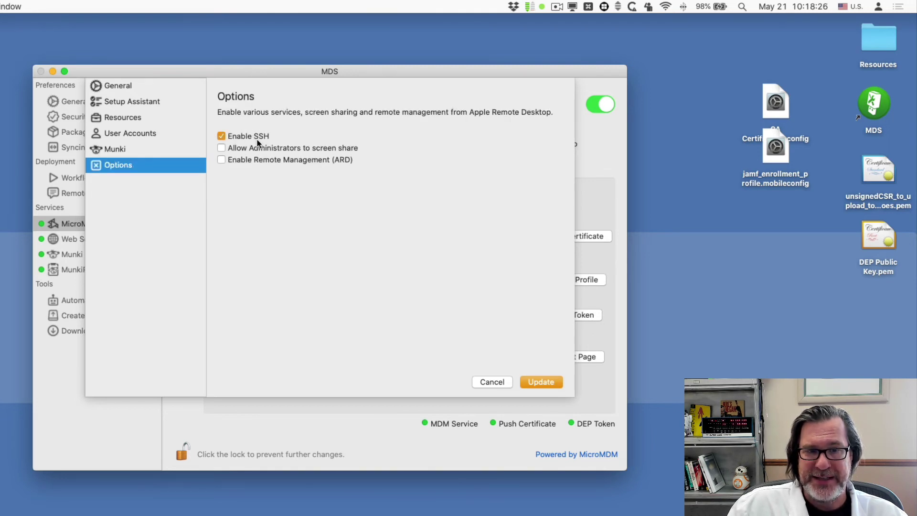
left_click(257, 137)
left_click(256, 140)
left_click(256, 144)
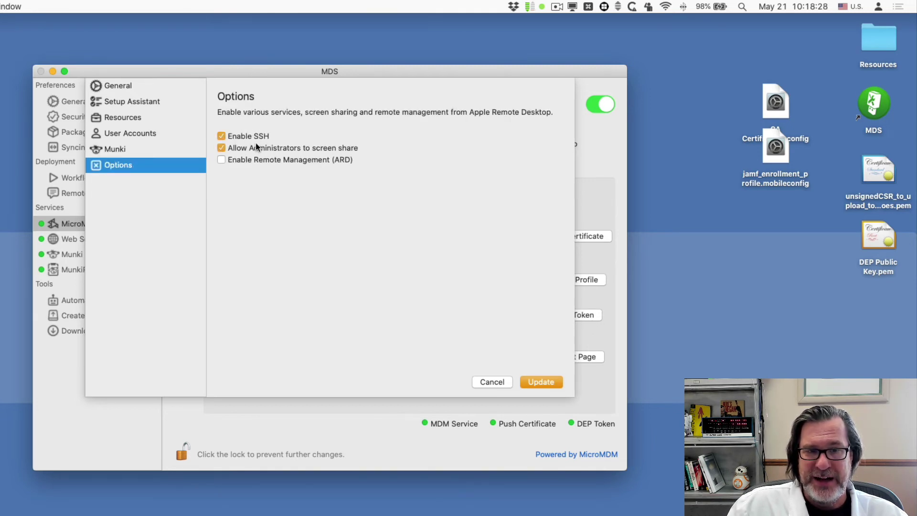
left_click(278, 159)
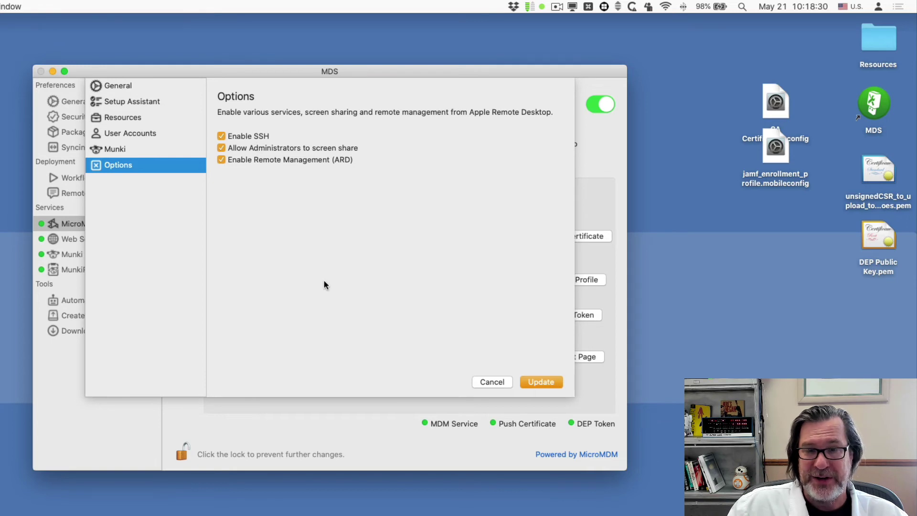
left_click(550, 382)
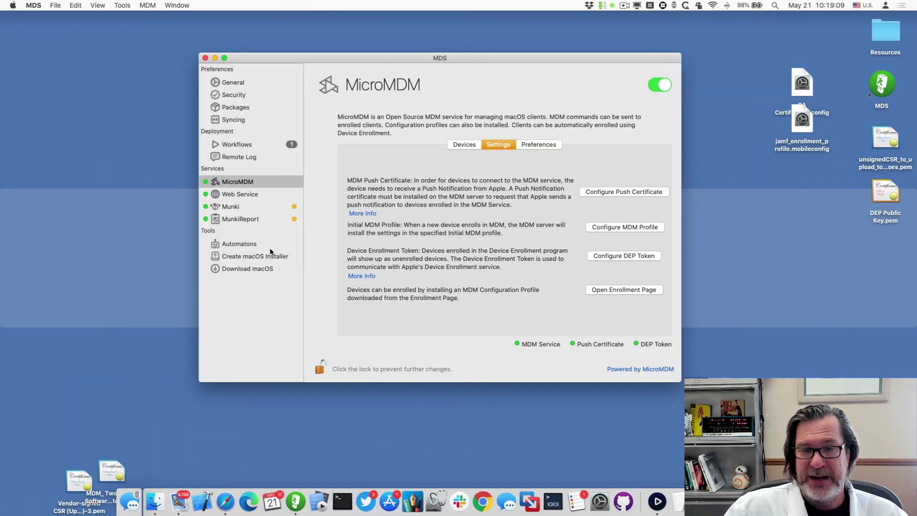
Paste the Mac's serial number in Device Assignments and assign it to MDS MDM Server
key("super+Tab")
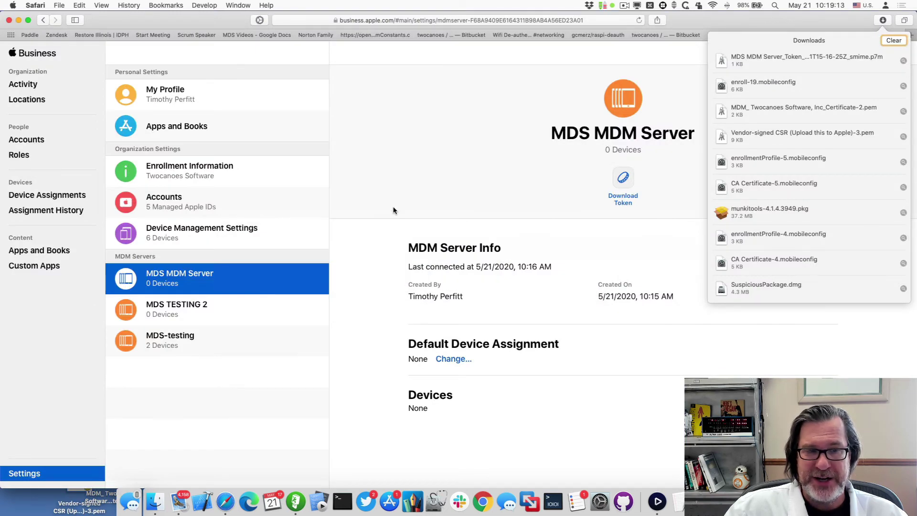
left_click(393, 209)
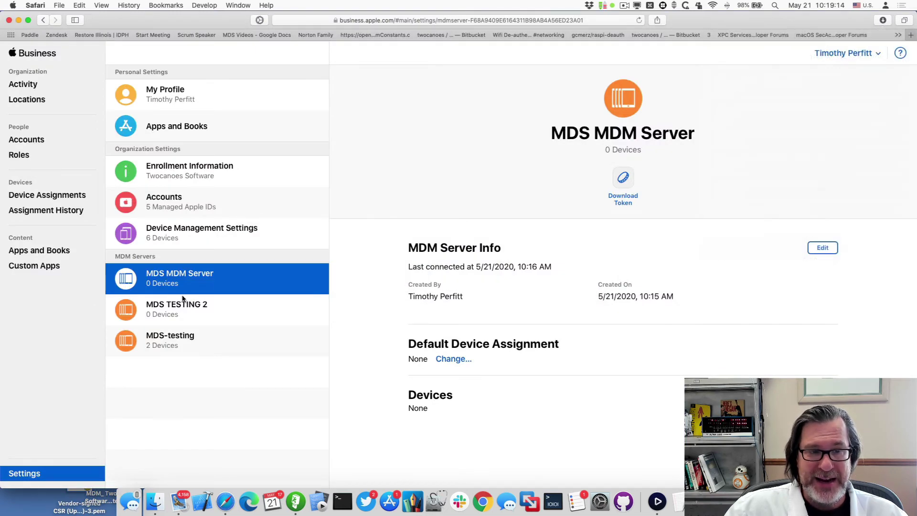
left_click(65, 198)
left_click(340, 304)
key("super+v")
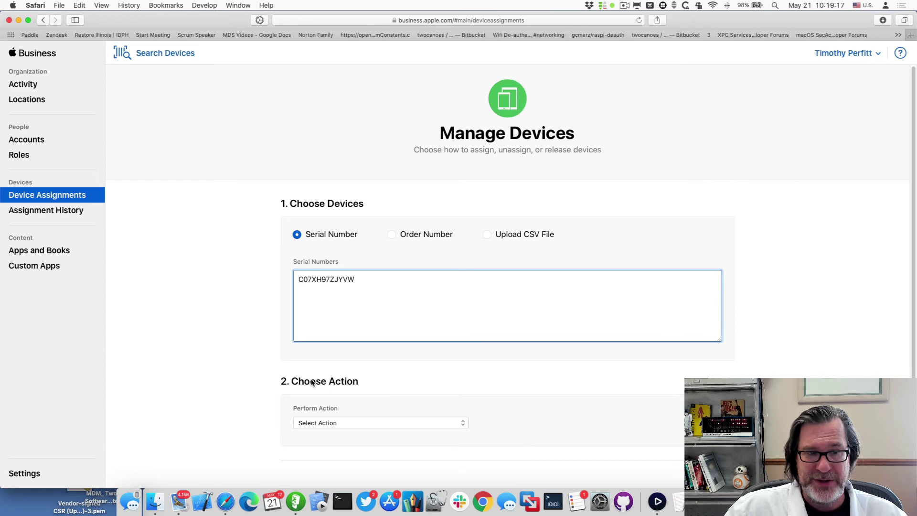
left_click(342, 422)
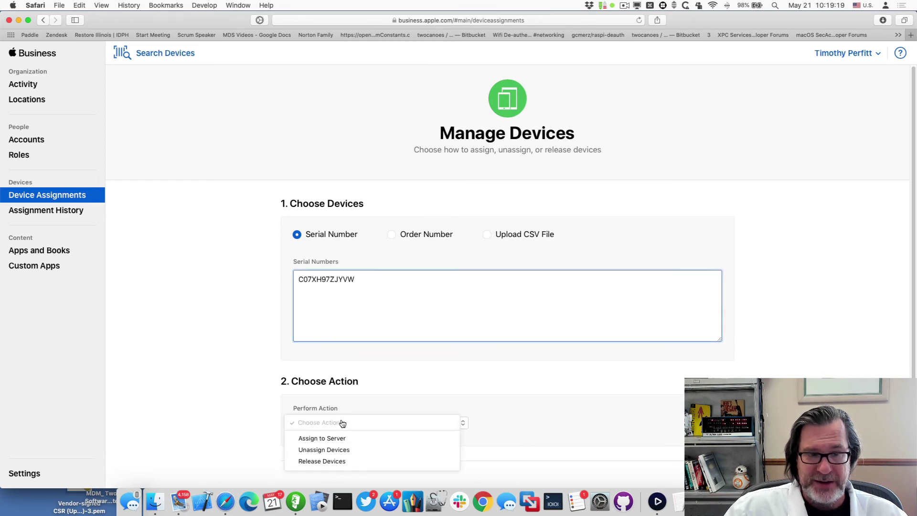
left_click(345, 439)
left_click(568, 423)
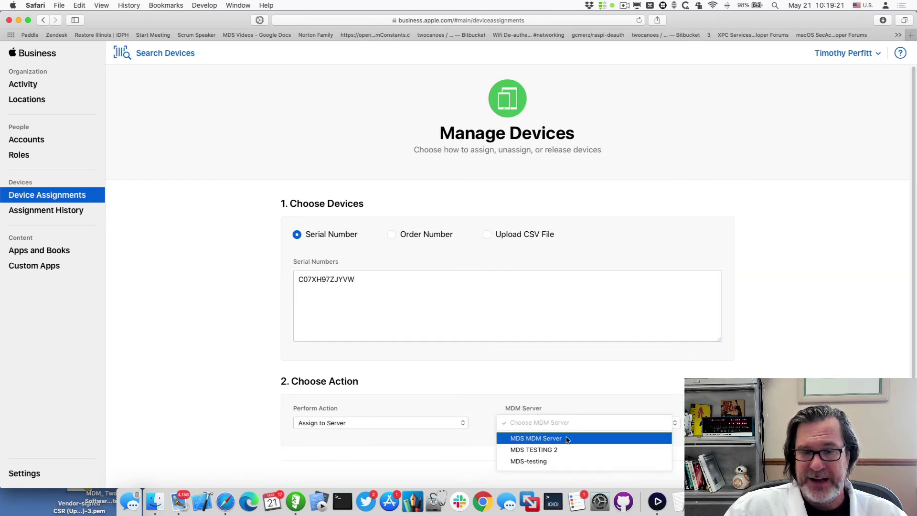
left_click(564, 439)
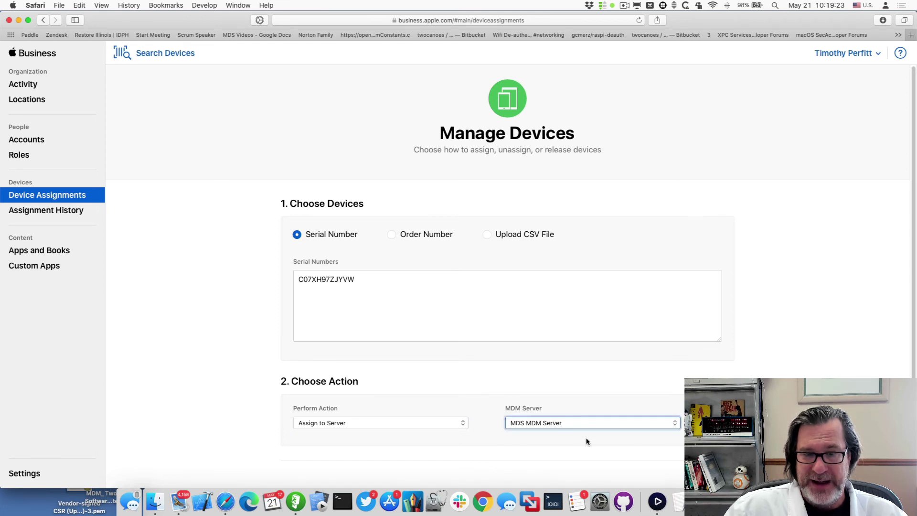
scroll(506, 287, "down", 1)
left_click(702, 470)
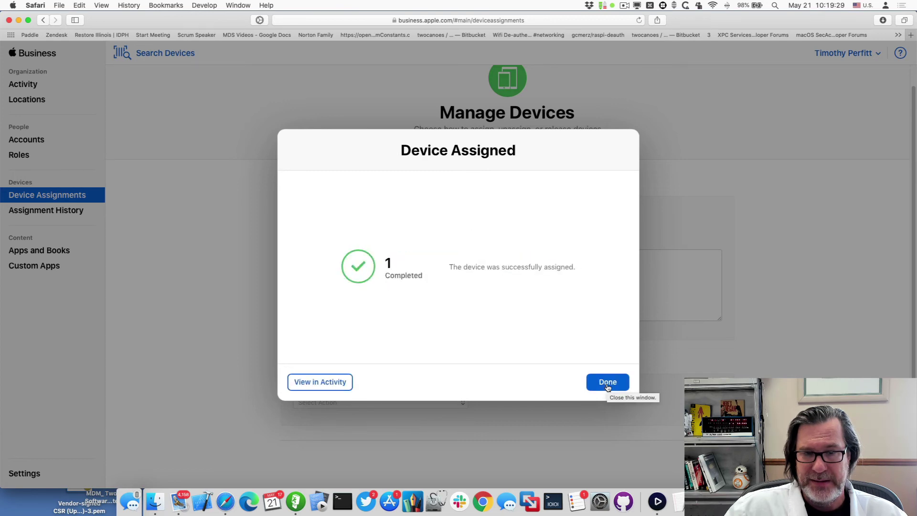
left_click(607, 383)
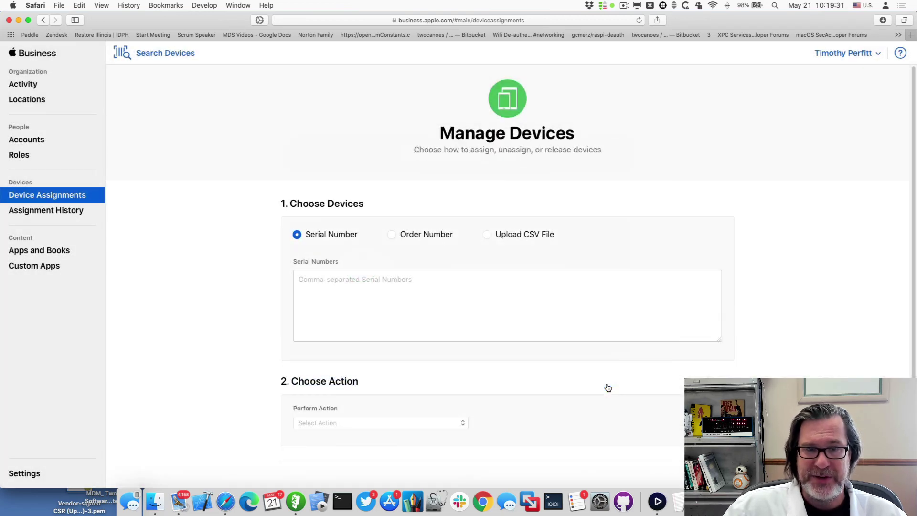
Back in MDS, review the DEP token settings, then resave the MDS DEP Profile with Update
key("super+grave")
key("super+Tab")
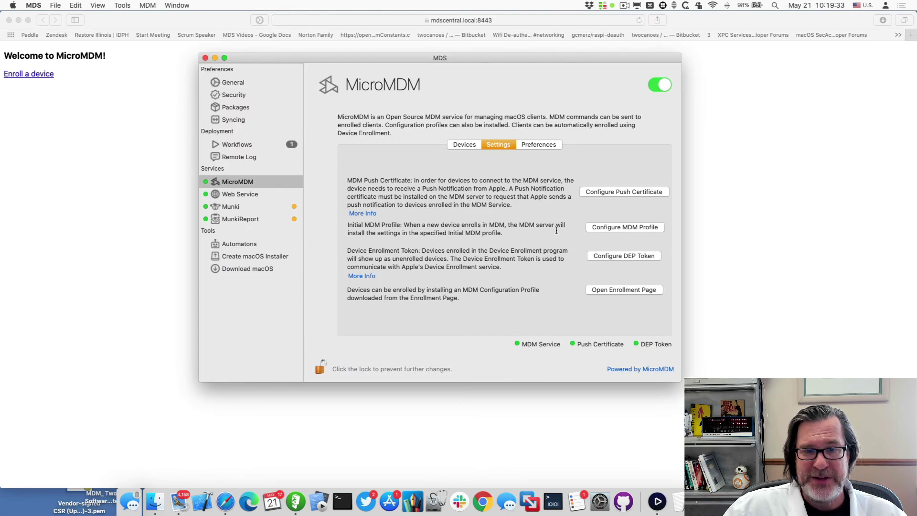
left_click(624, 256)
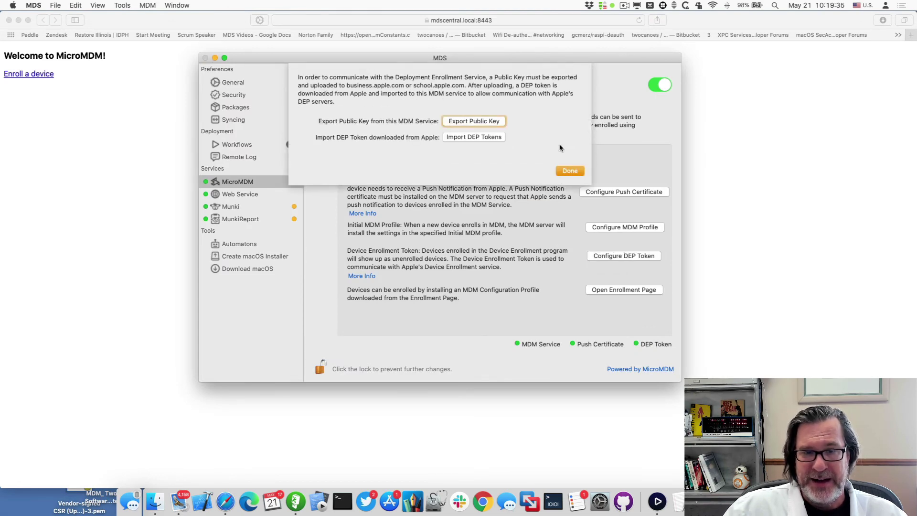
left_click(569, 168)
left_click(623, 225)
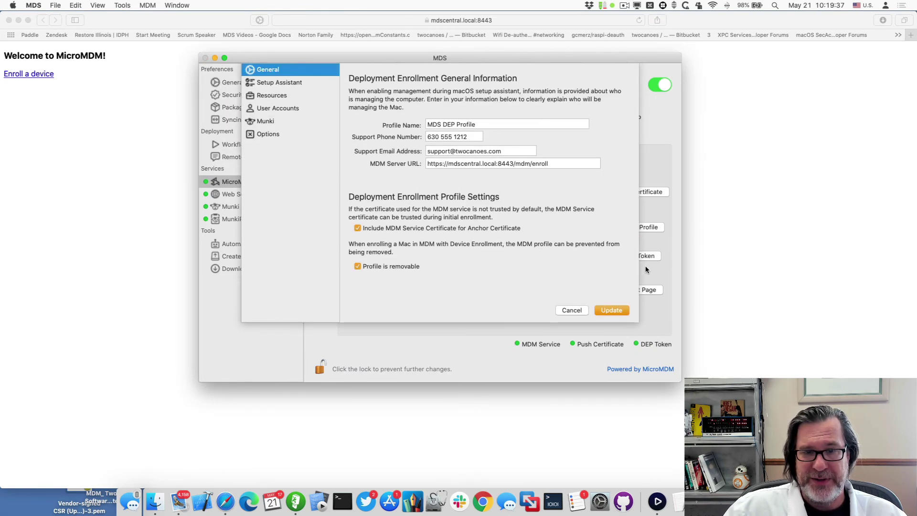
left_click(614, 310)
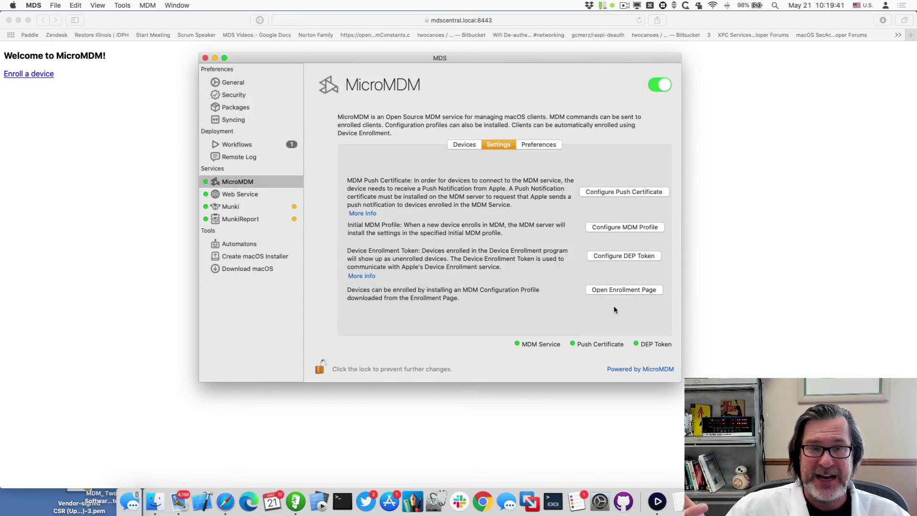
Bring the Safari window with the MicroMDM welcome page at mdscentral.local:8443 forward
left_click(739, 240)
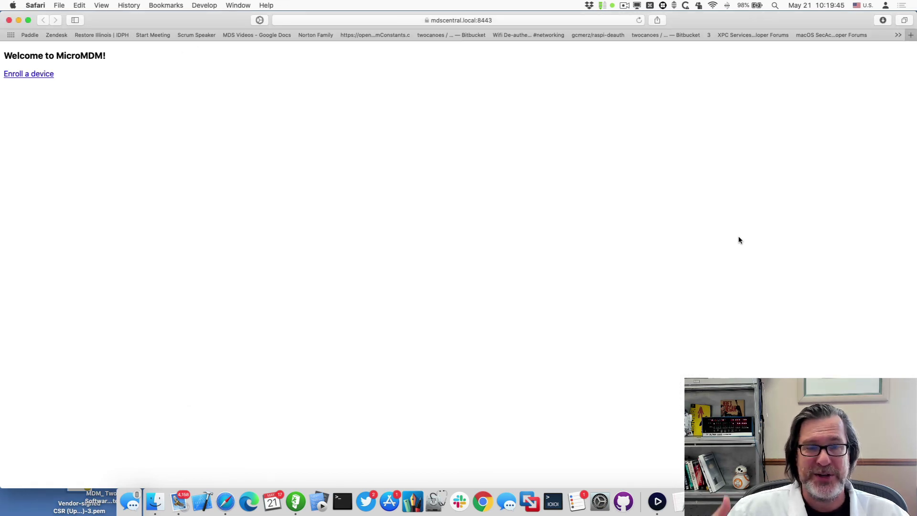